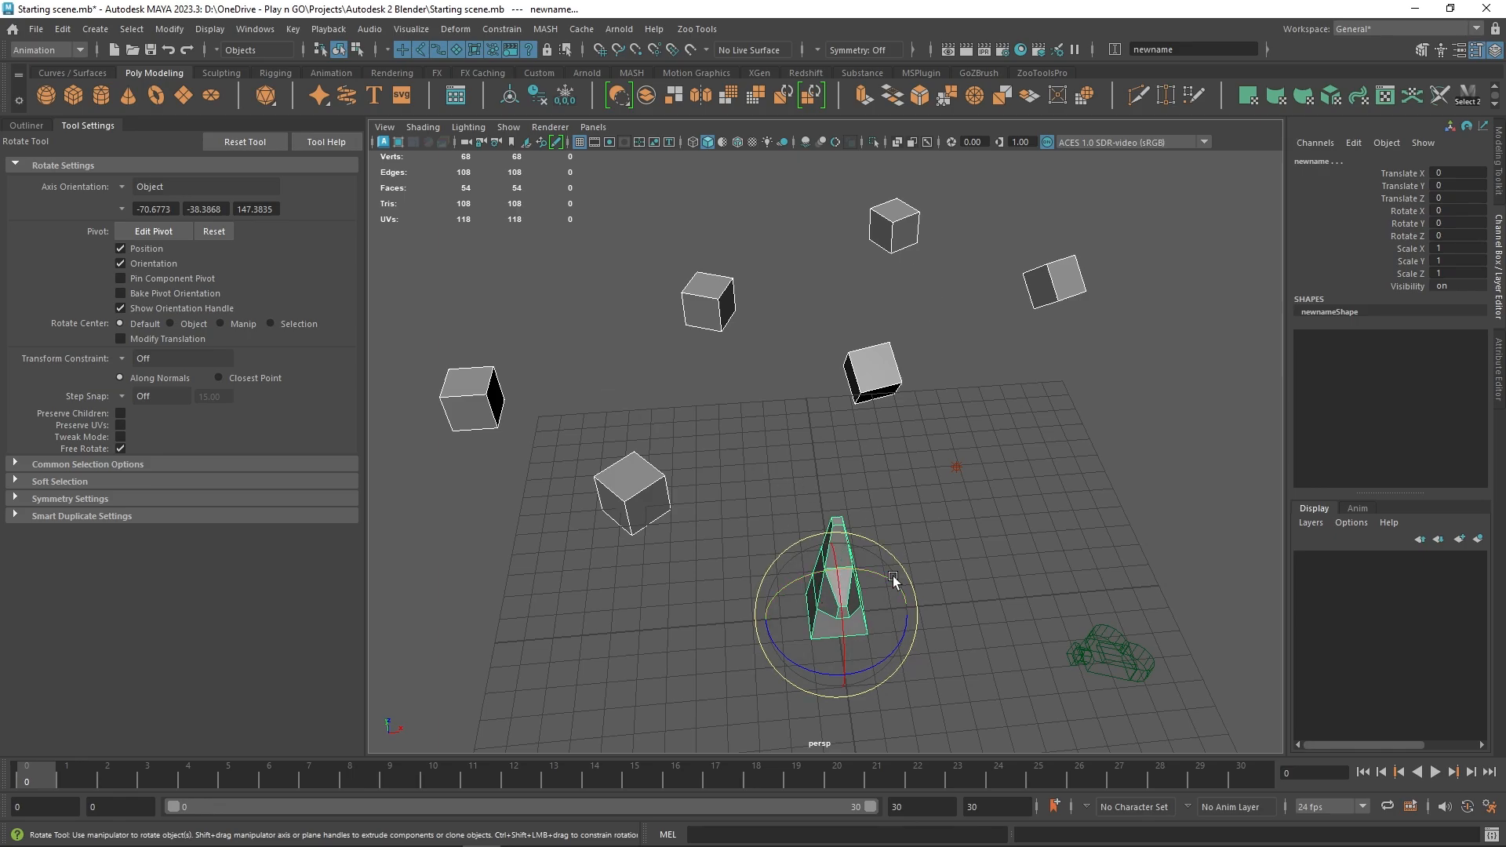
Step: Replace the six selected cubes with instances of the last selected spiky object using Replace Objects, copying rotation and scale
click(165, 30)
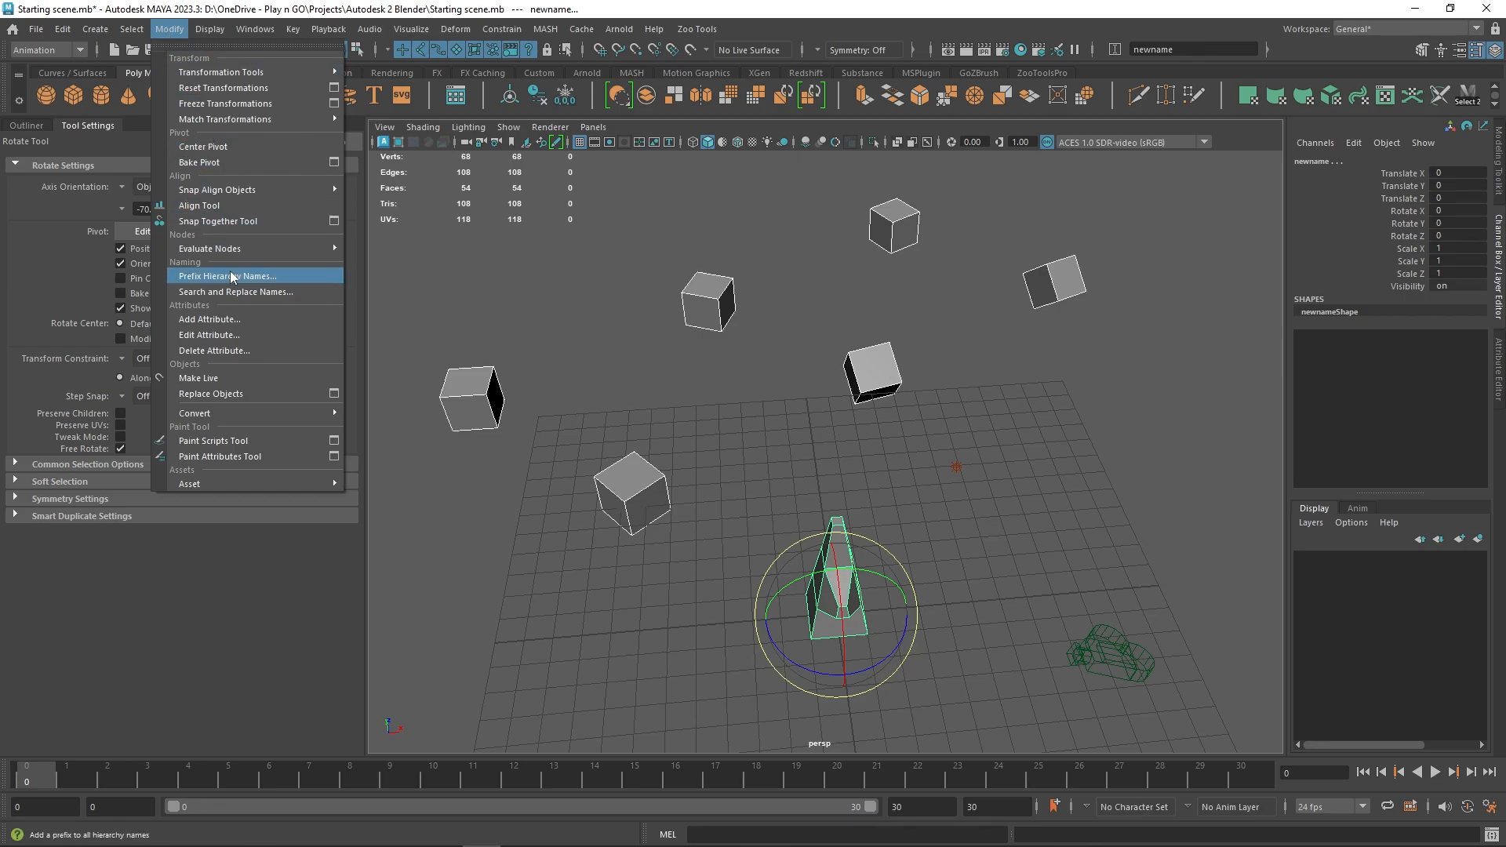
click(337, 393)
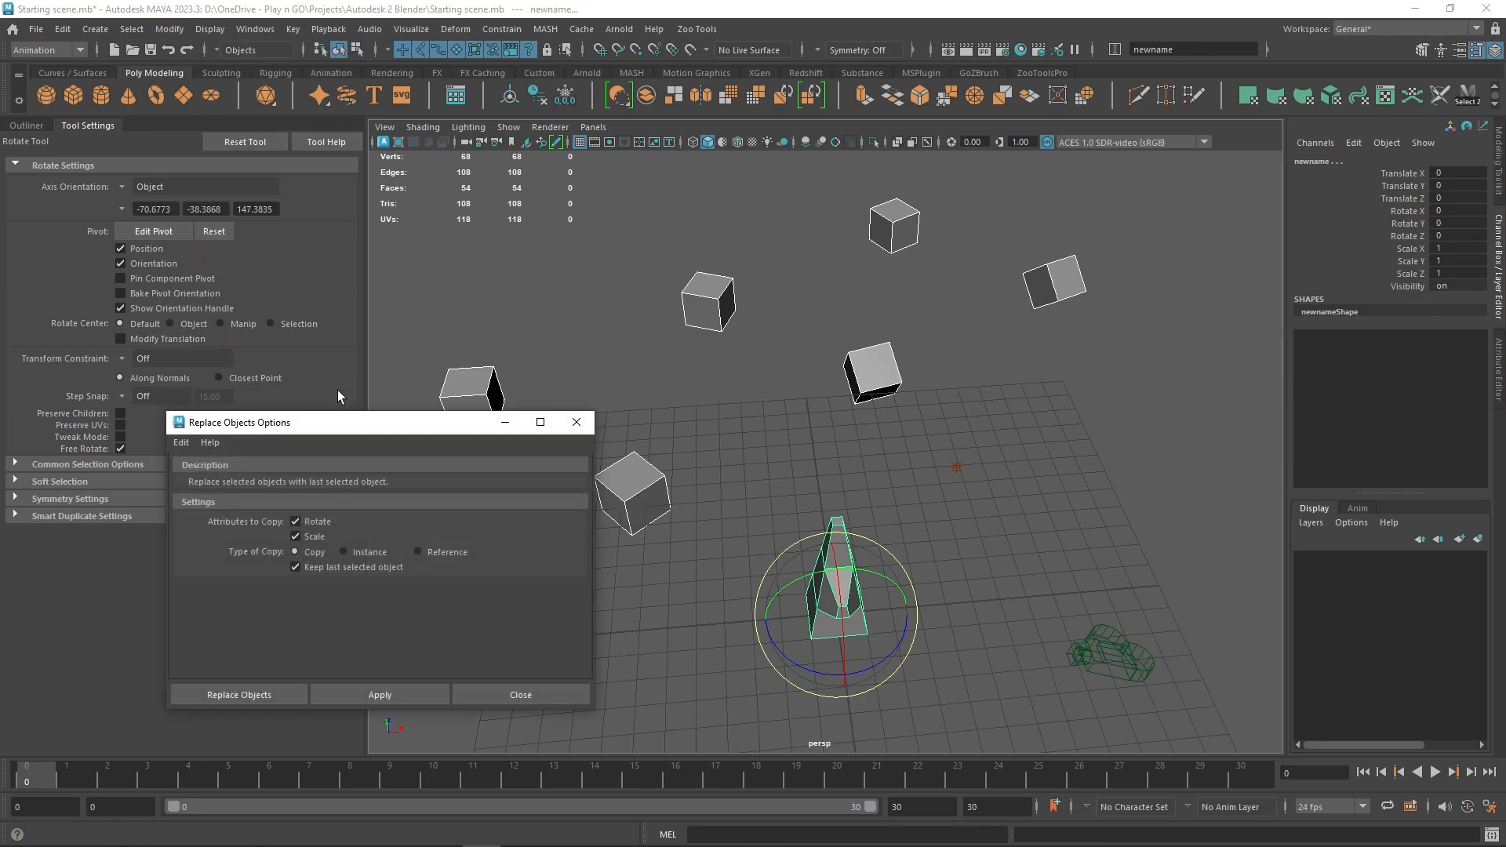
drag(385, 433, 411, 261)
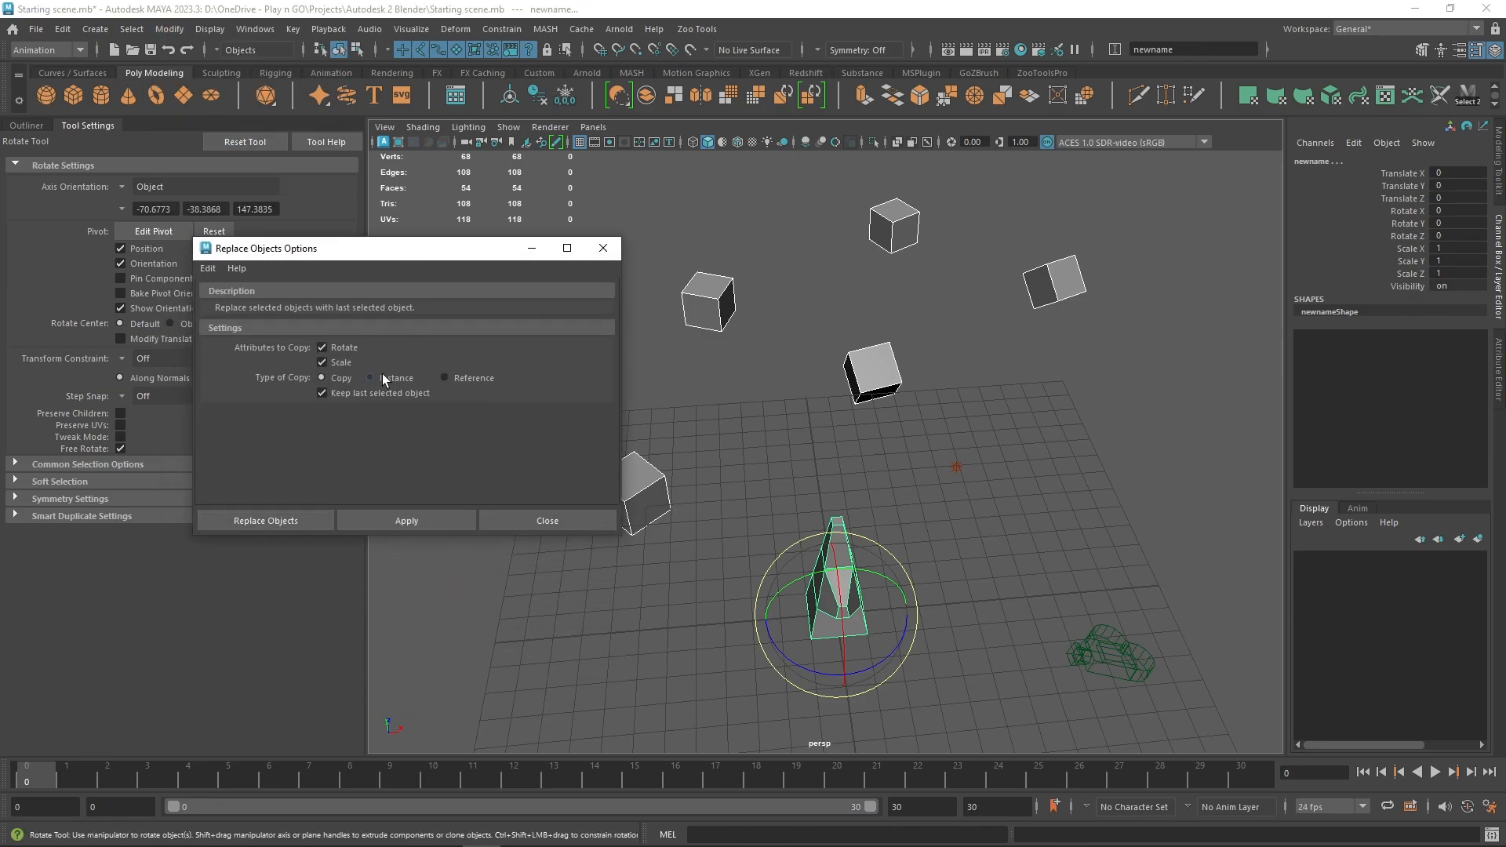
click(384, 381)
click(406, 521)
alt+drag(973, 510, 931, 558)
click(931, 559)
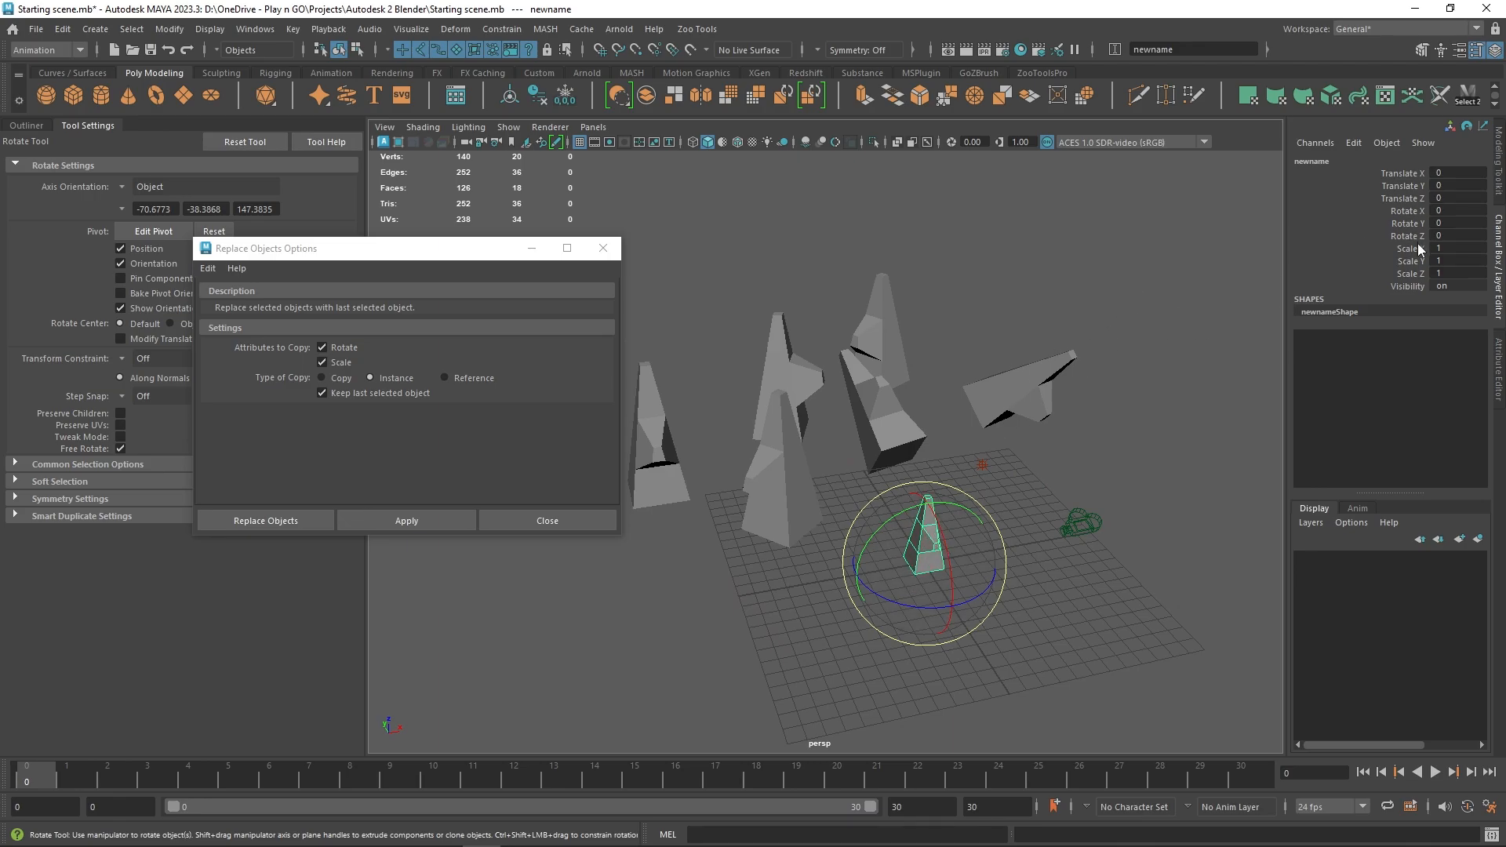
Step: Move the tip vertex of the source spiky object to reshape all its instances, and close the Replace Objects options
alt+drag(1016, 464, 871, 500)
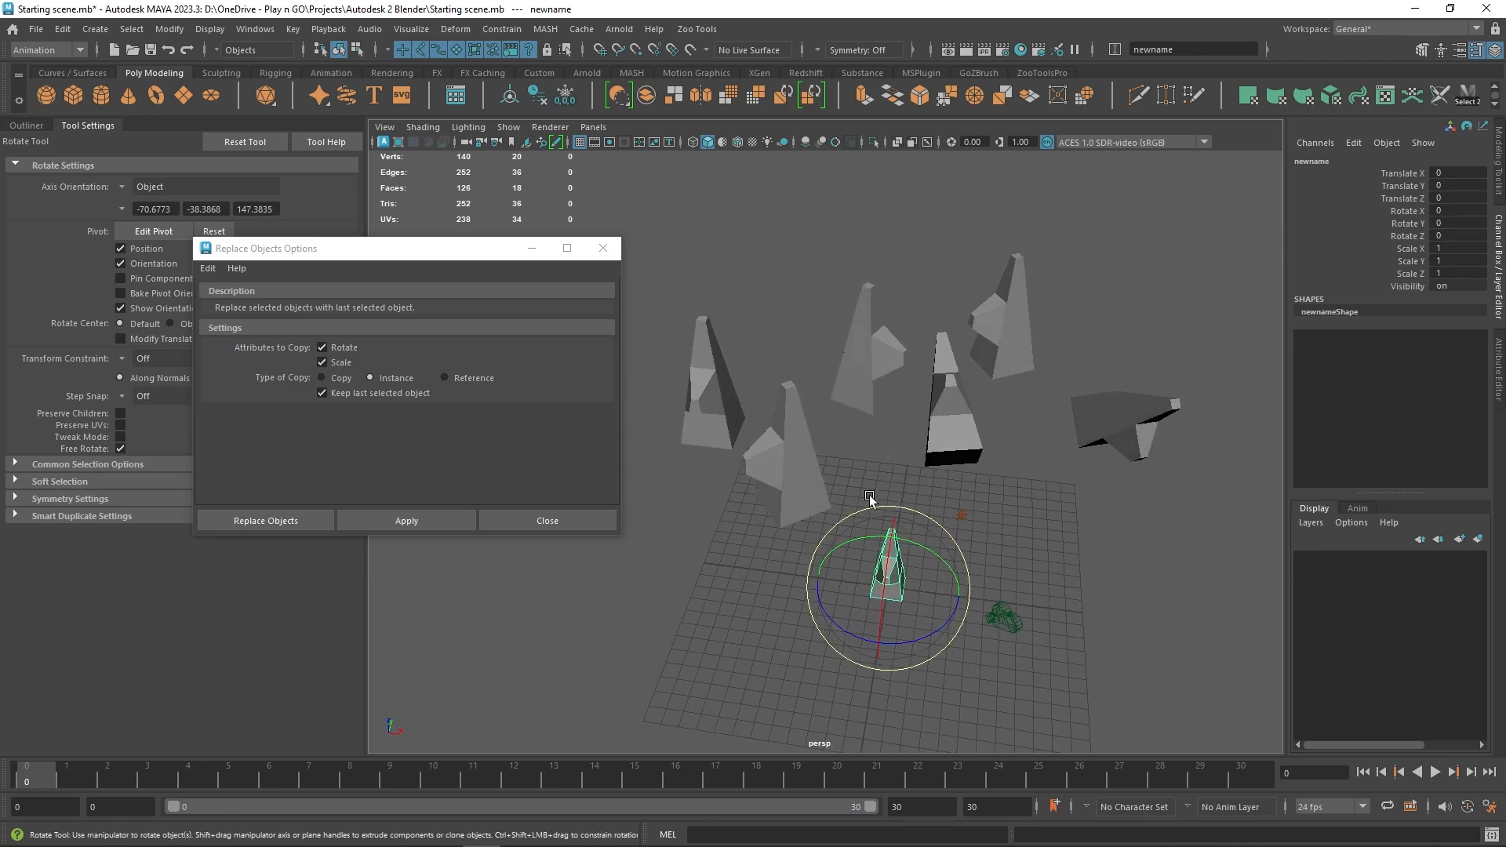
right_drag(898, 539, 889, 523)
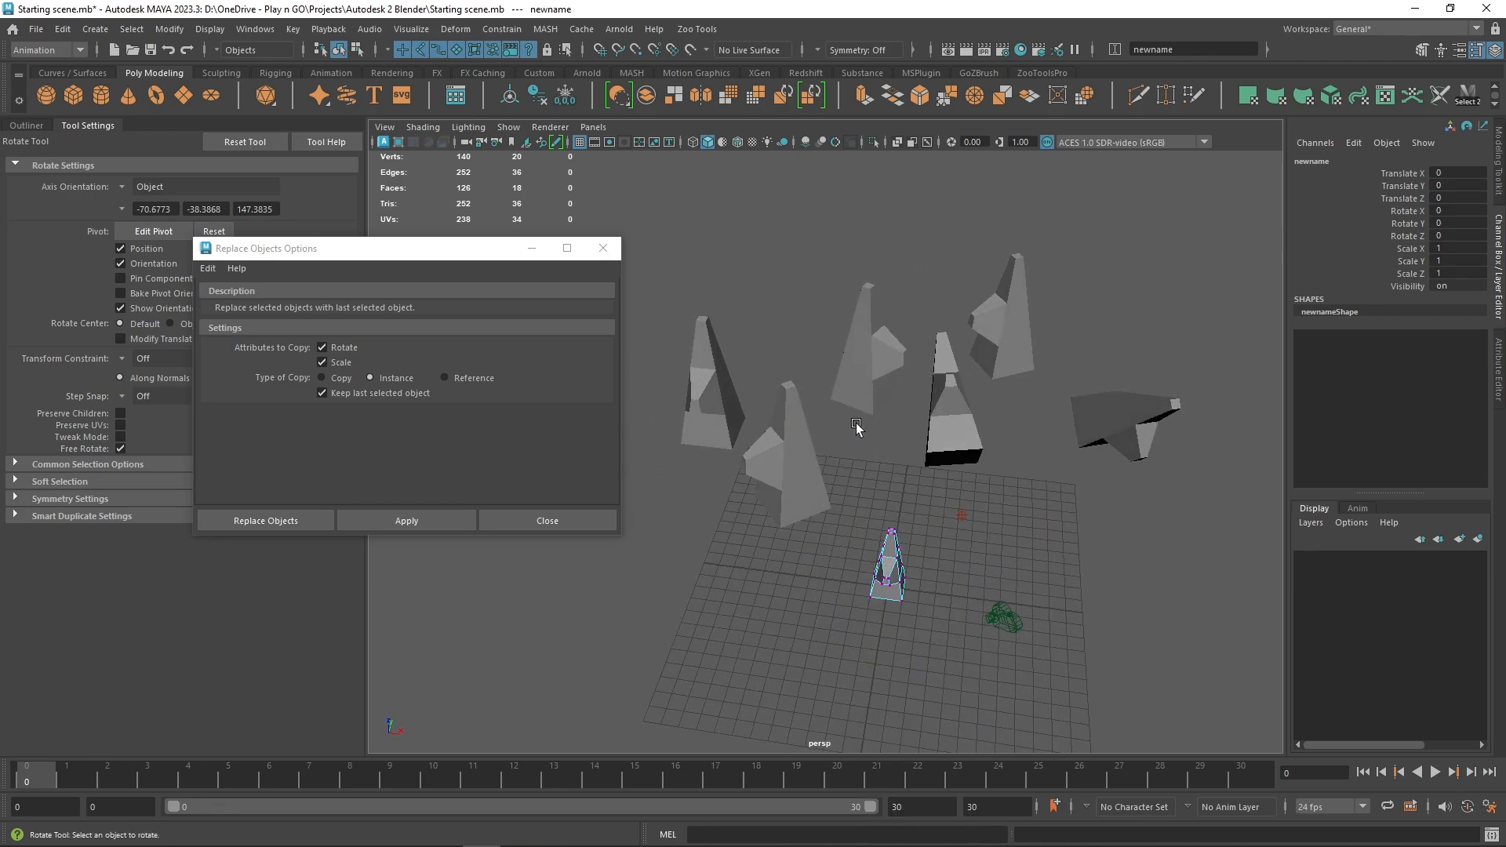
click(889, 522)
key(w)
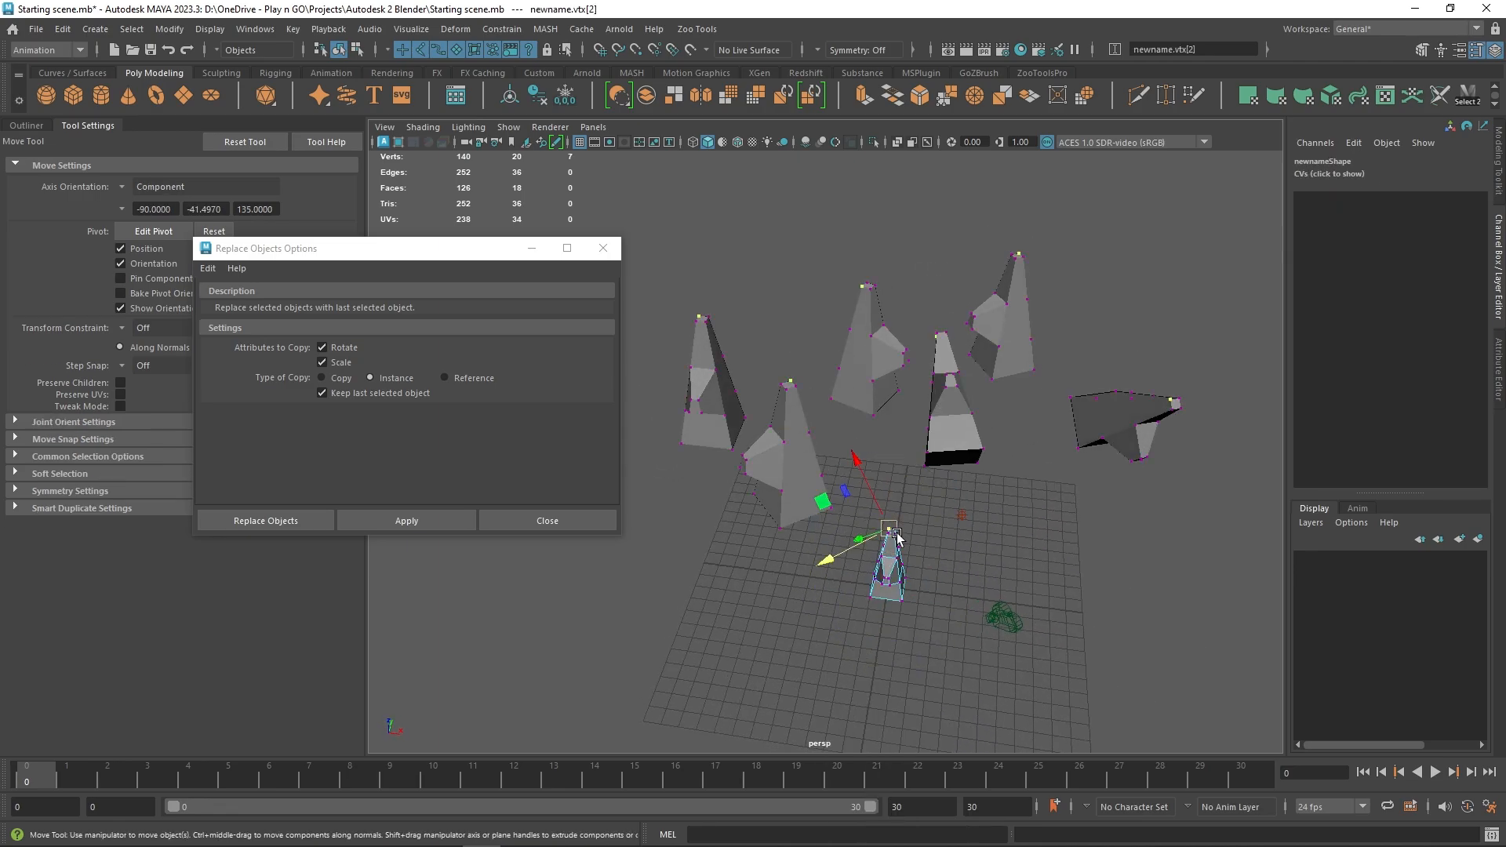
drag(889, 523, 892, 501)
right_drag(892, 500, 887, 508)
alt+drag(806, 507, 766, 513)
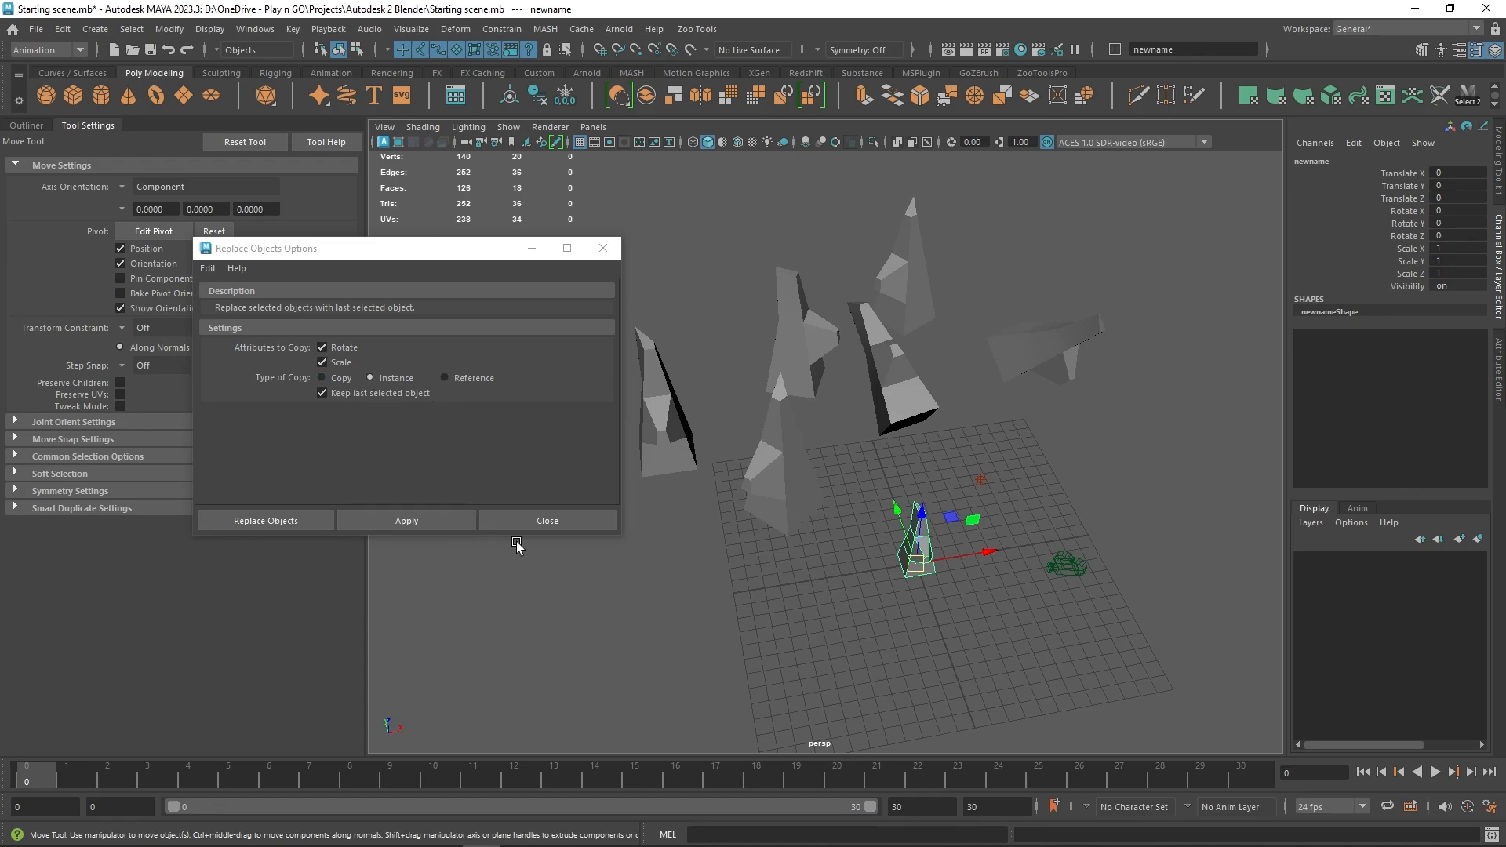
click(541, 521)
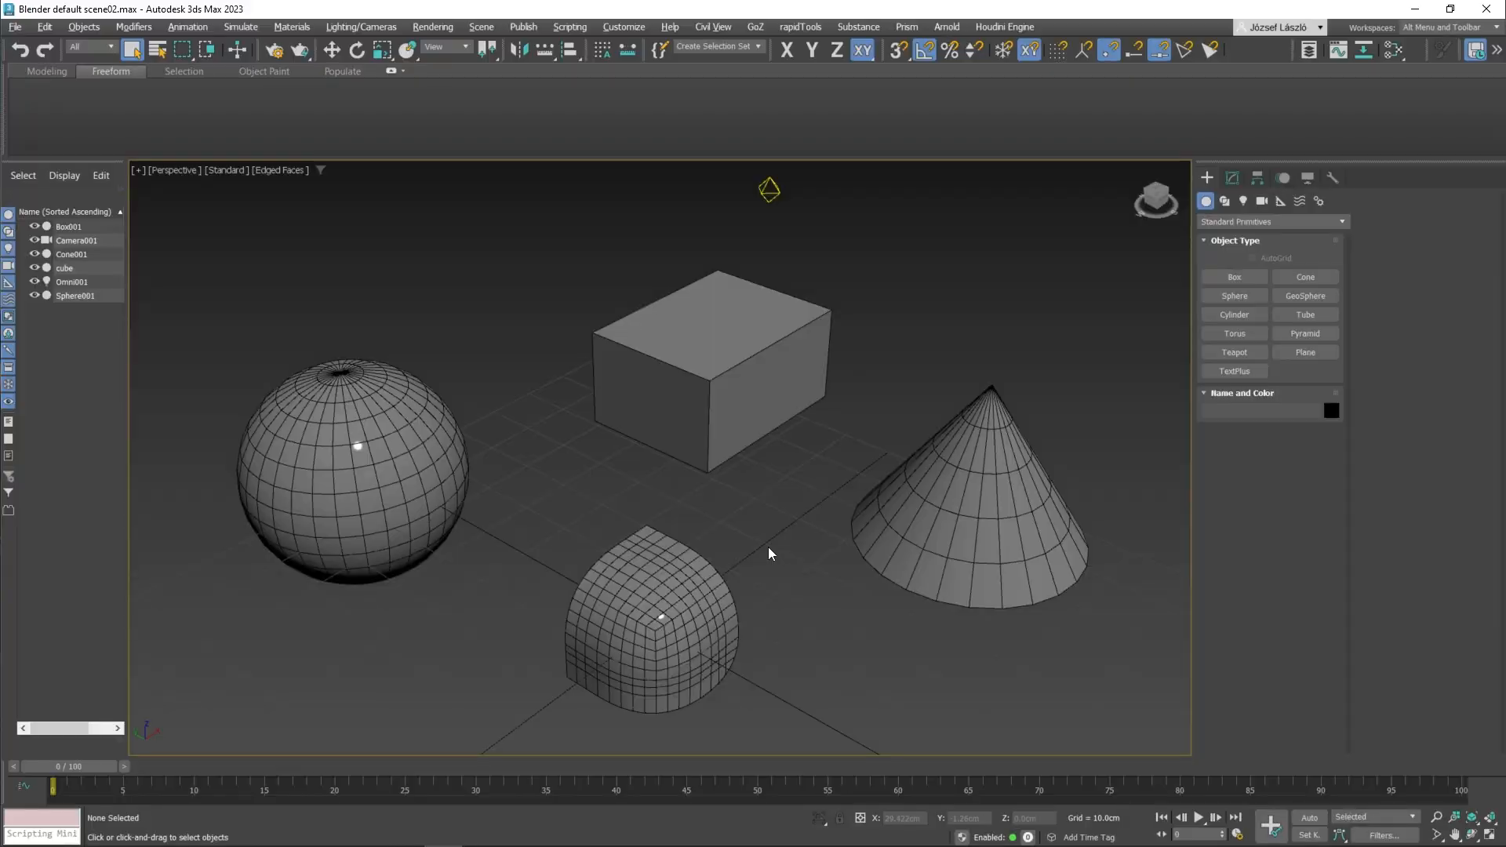
Step: Switch to 3ds Max and apply one Substitute modifier to the box, sphere and cone together
middle_drag(767, 548, 769, 554)
click(667, 408)
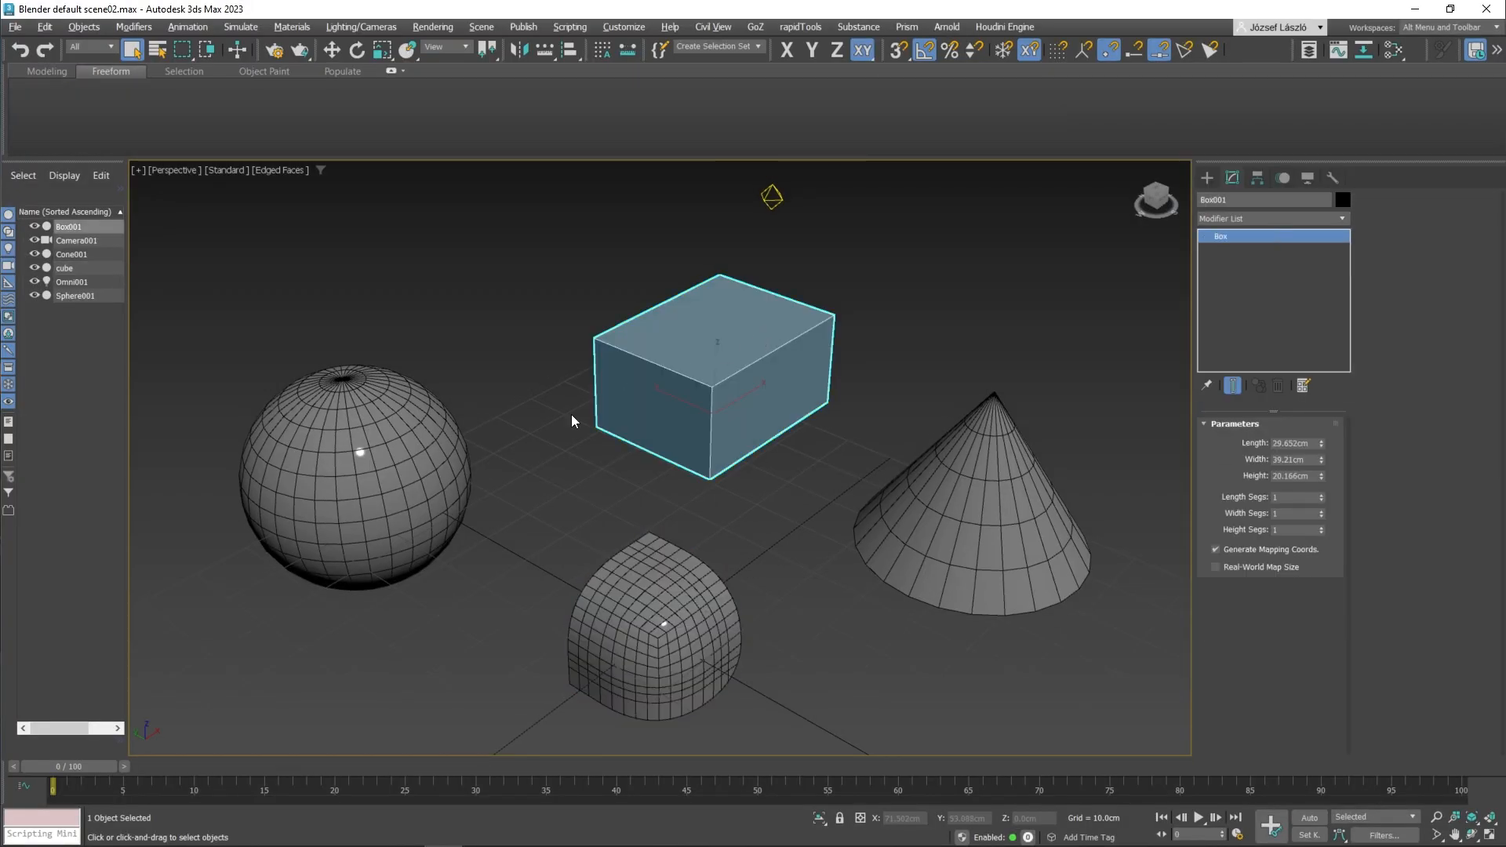
click(572, 416)
click(714, 392)
ctrl+click(360, 447)
ctrl+click(871, 514)
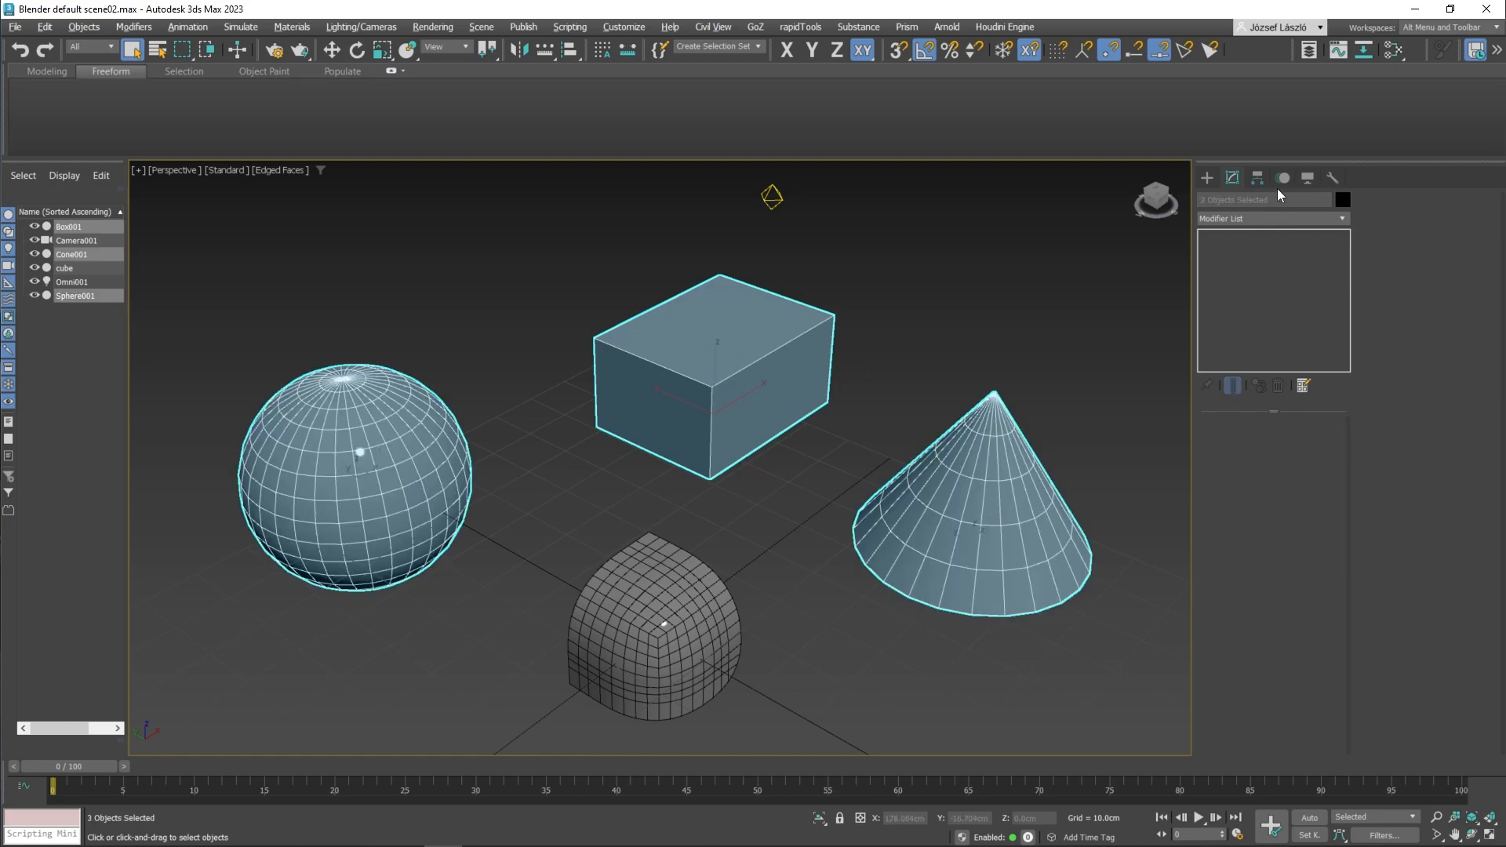
click(1291, 219)
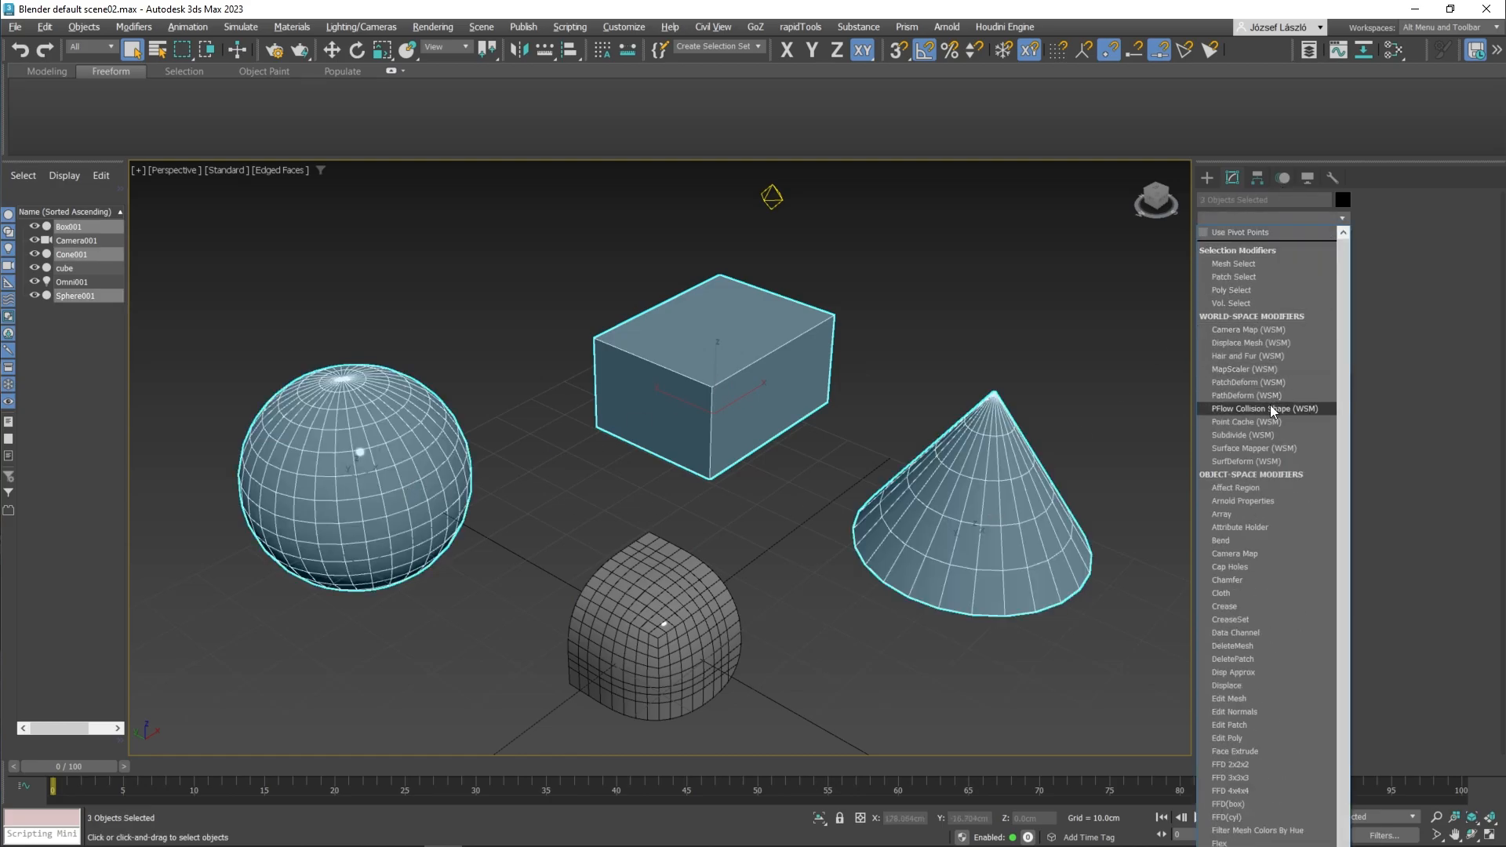
scroll(1273, 409, down, 1)
scroll(1273, 409, down, 3)
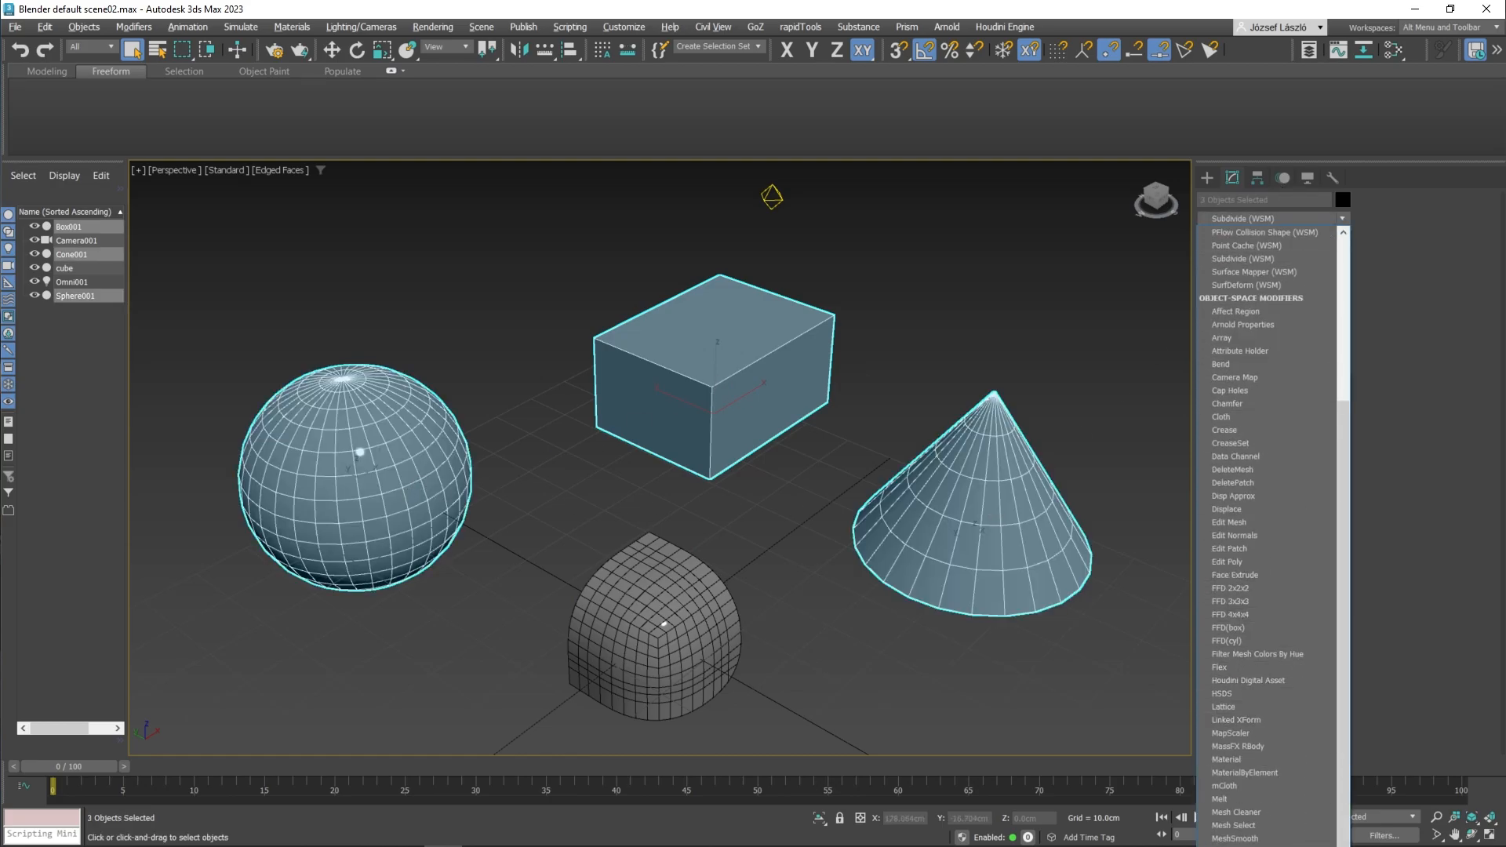
key(s)
key(Return)
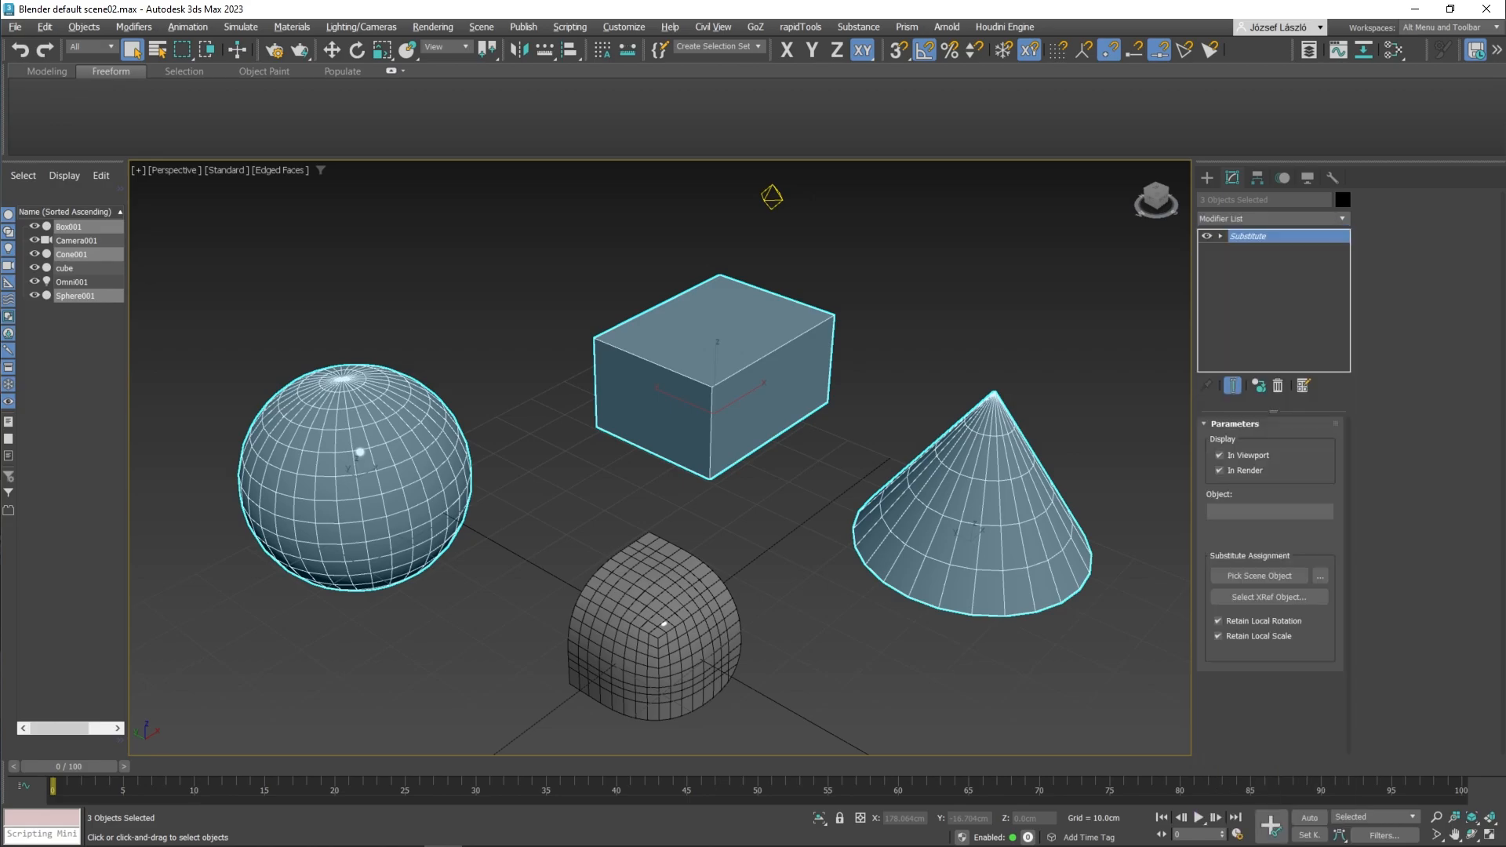
Step: Assign the rounded object named cube as the substitute scene object and accept assigning its material
click(1257, 581)
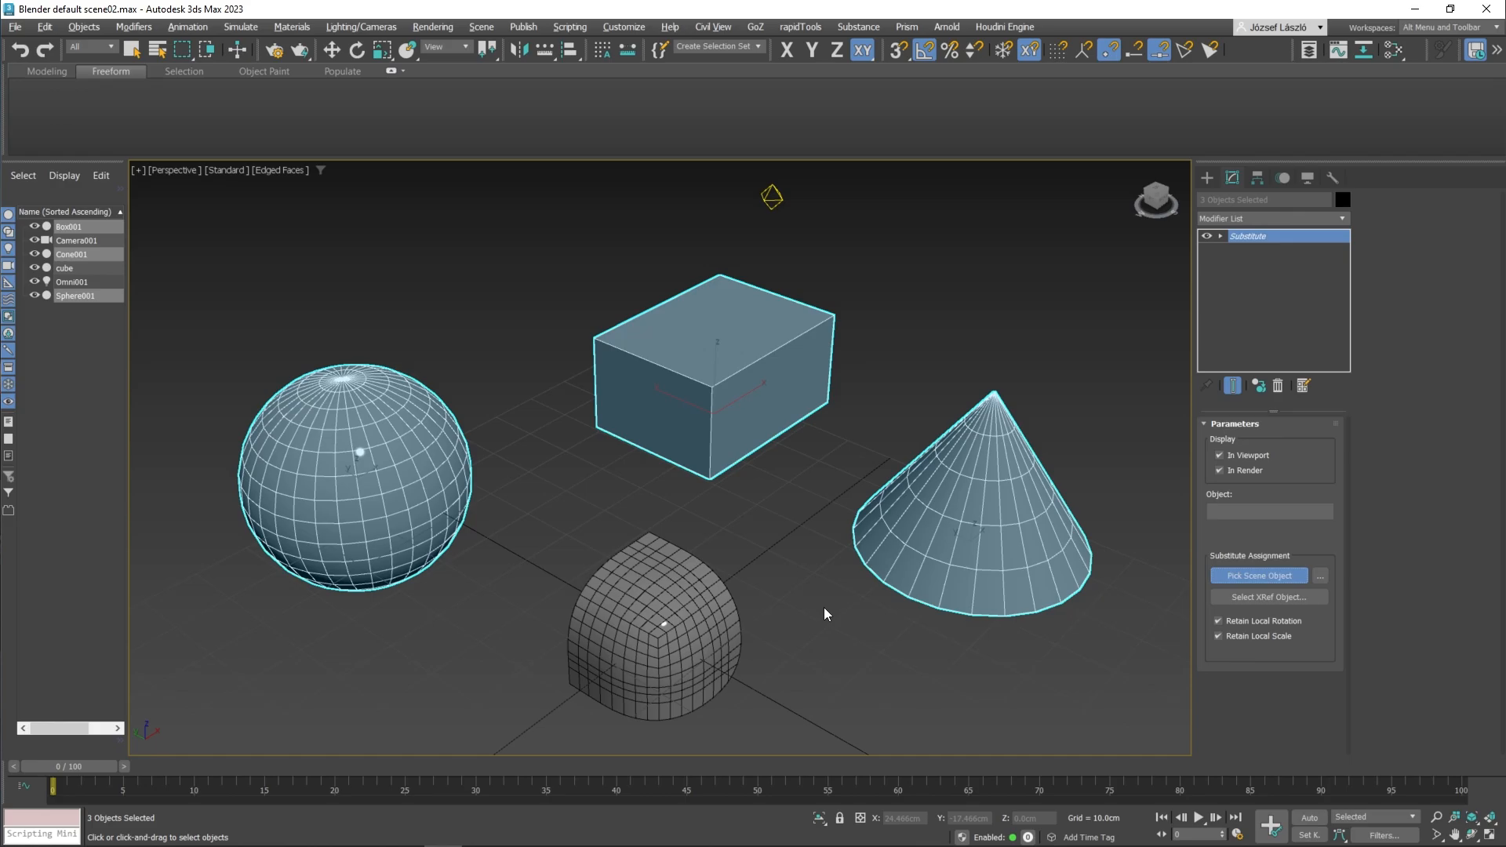
click(696, 612)
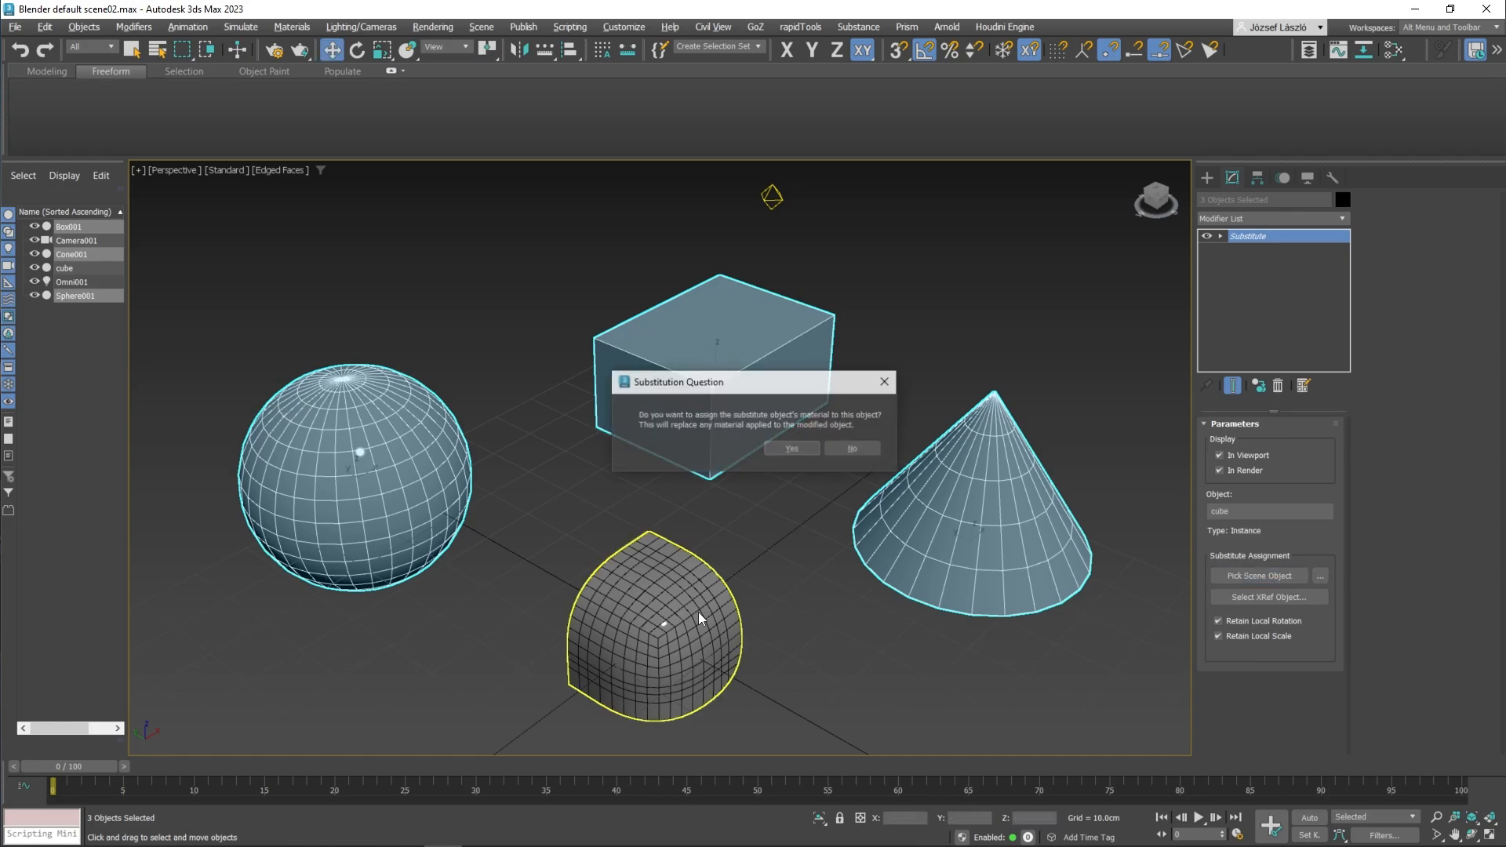
click(790, 451)
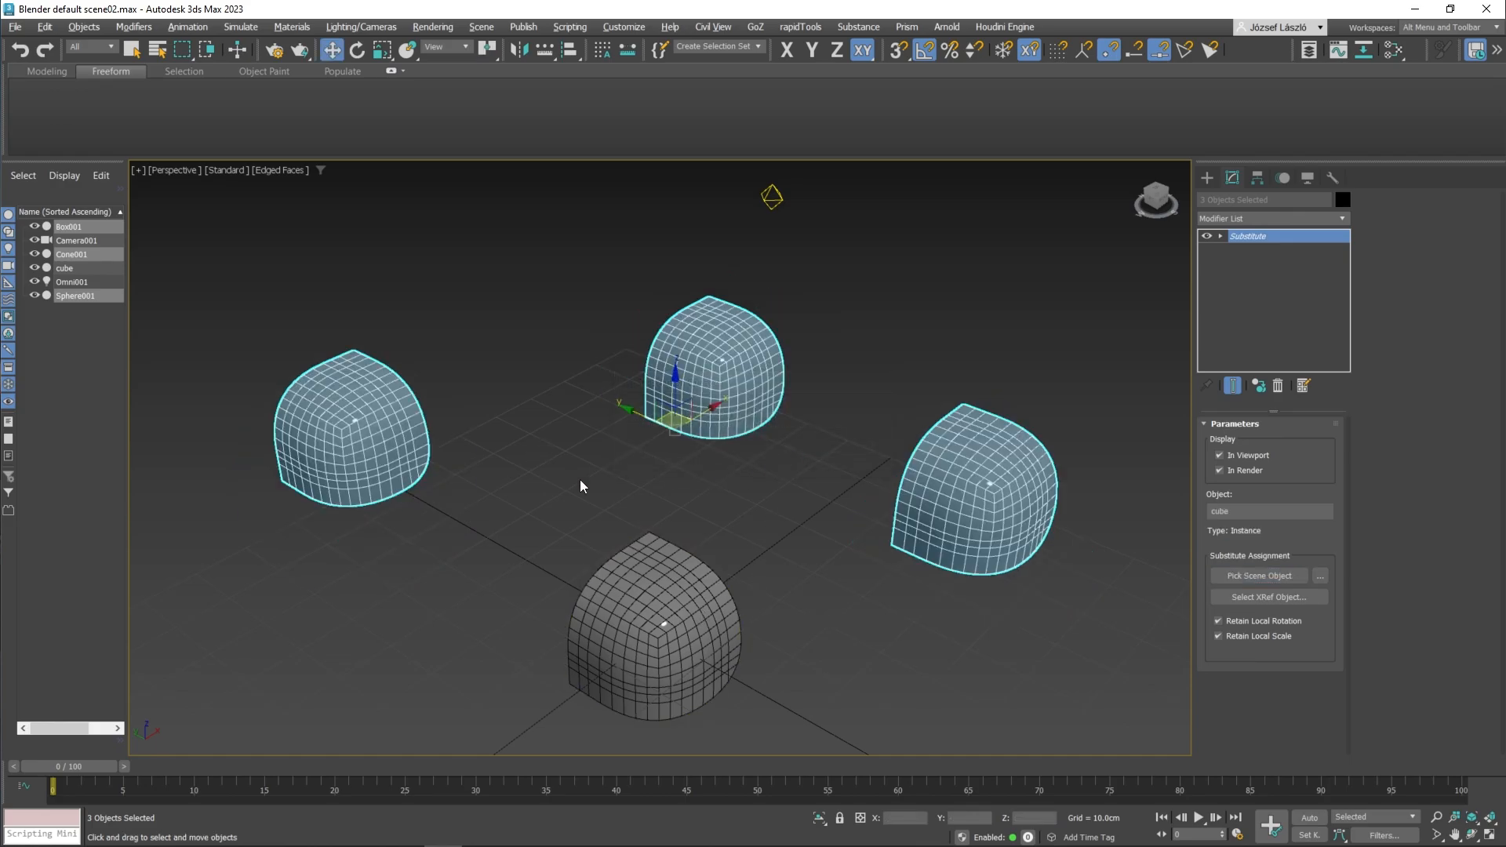
Step: Pull three vertices of the source object cube outward into long spikes, one upward and one to each side
click(711, 608)
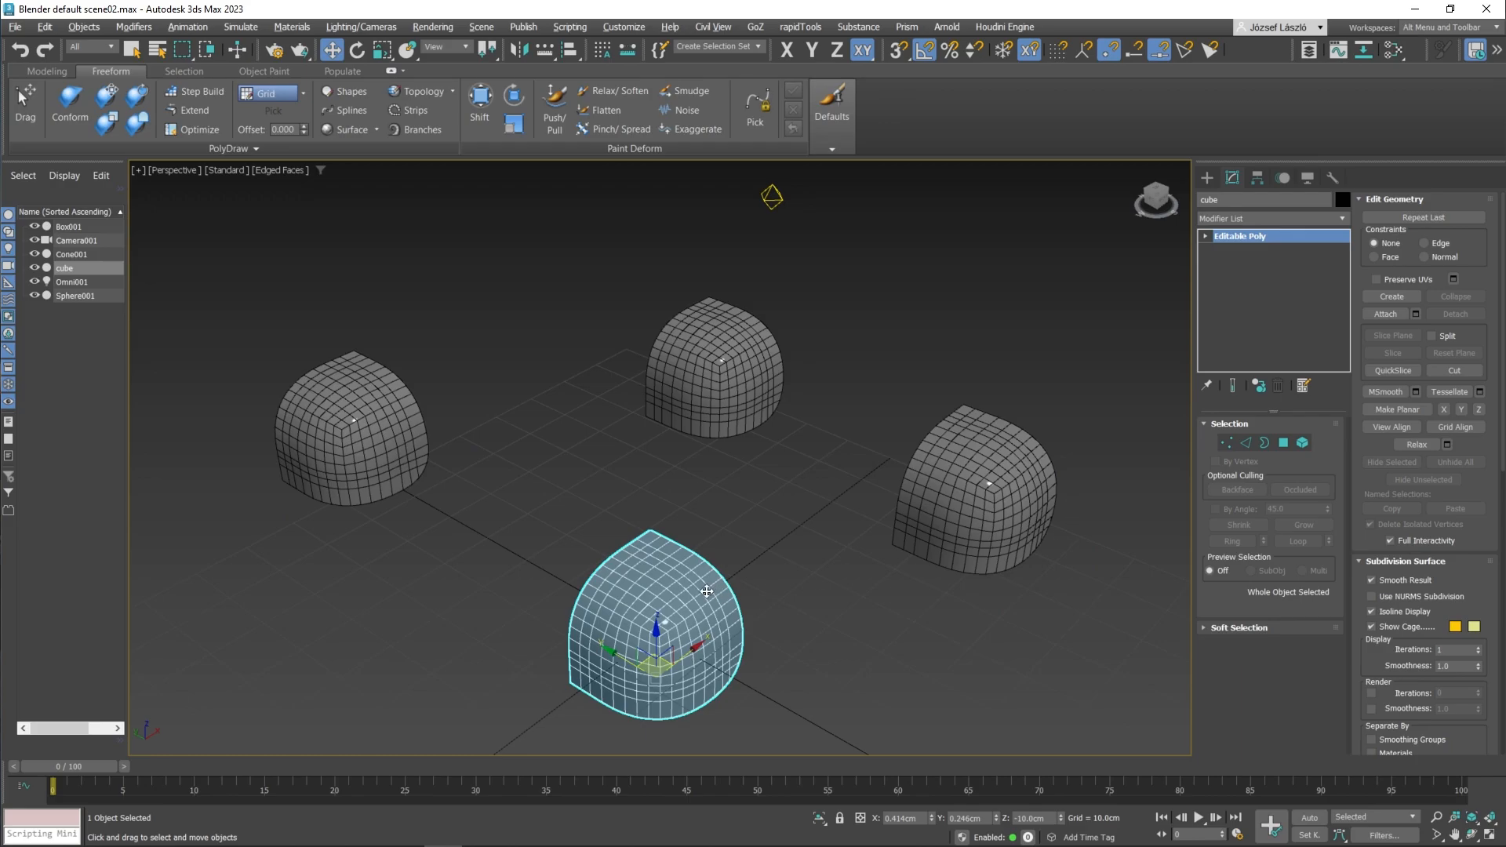
key(1)
click(649, 531)
drag(650, 531, 648, 442)
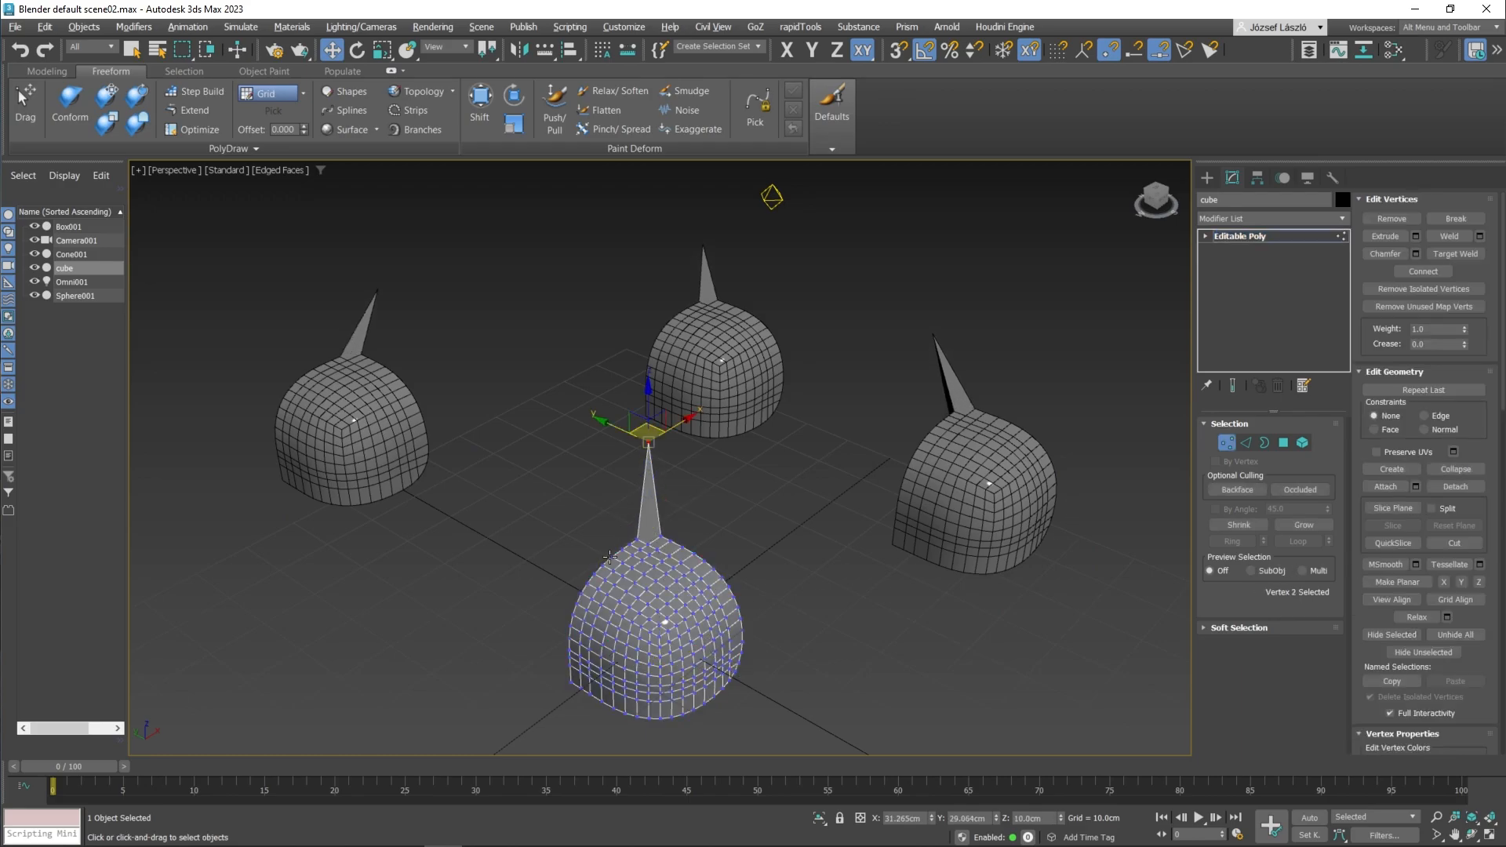
click(581, 579)
drag(581, 579, 475, 539)
click(725, 579)
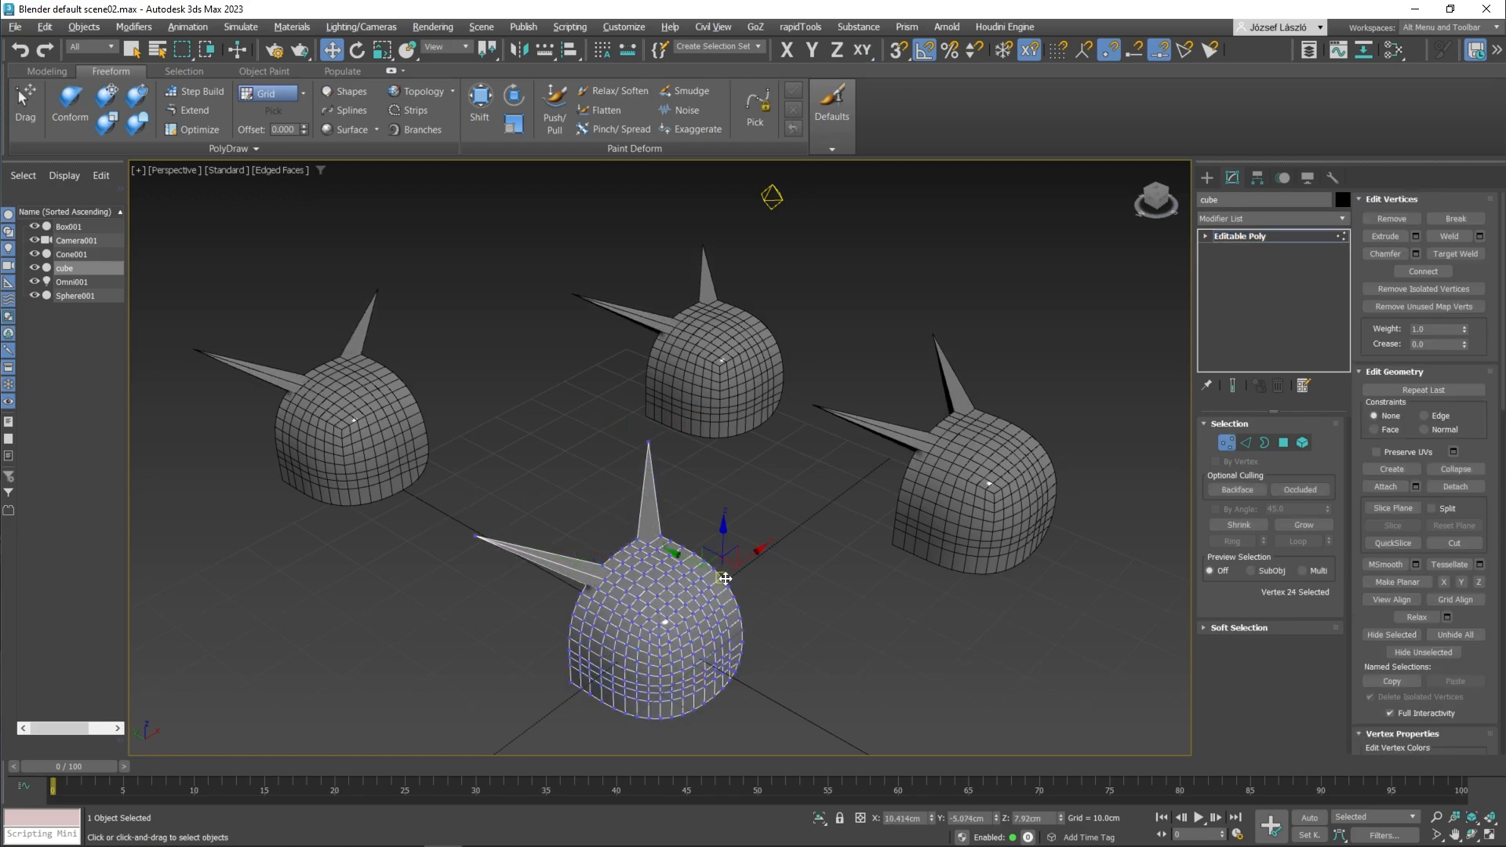
drag(725, 578, 825, 531)
key(1)
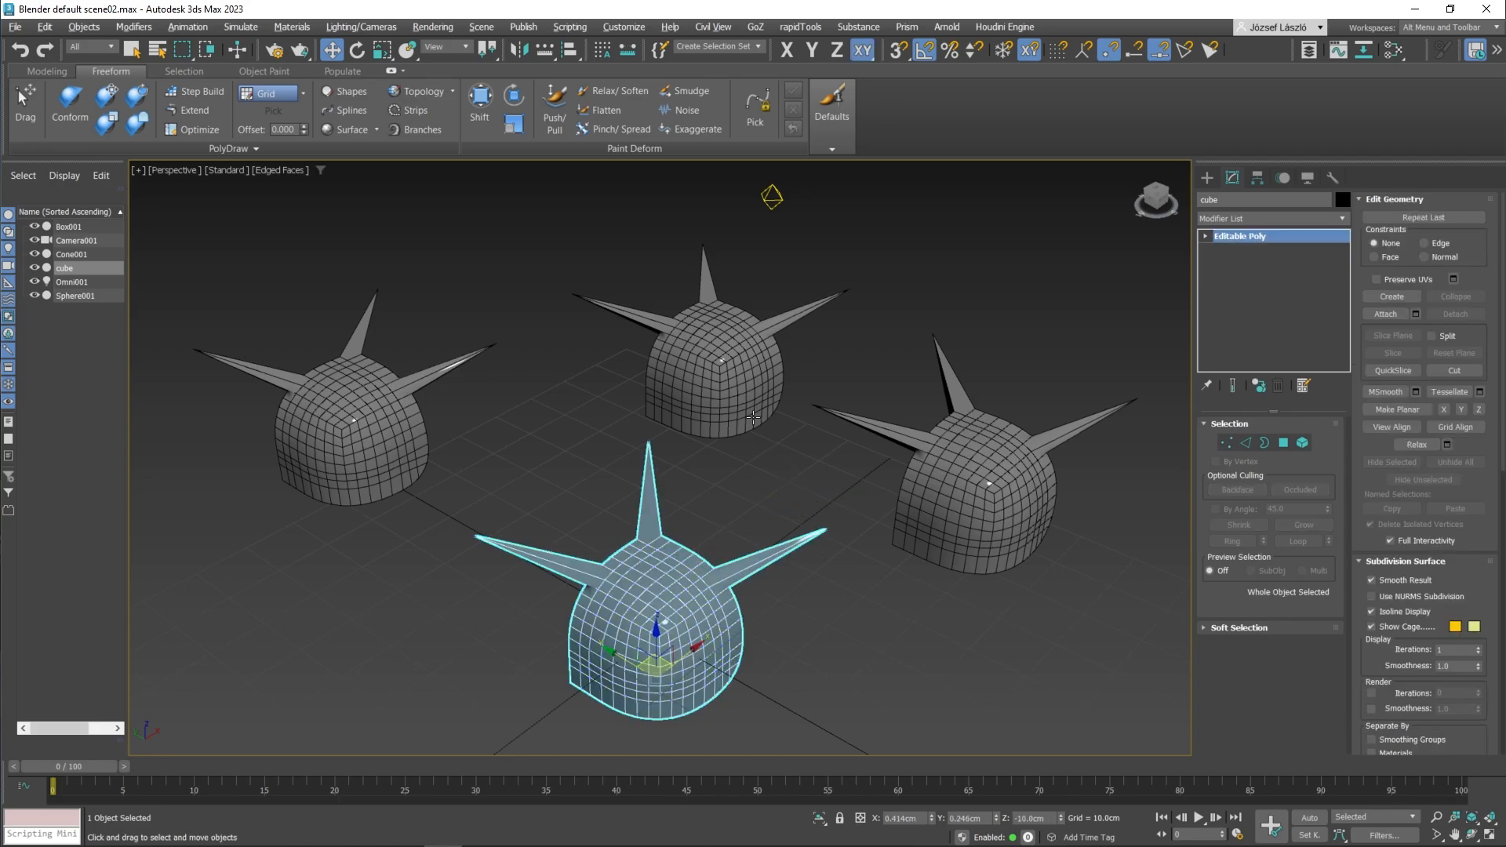
Step: Select the substituted box and toggle its Substitute modifier off and on to compare with the original primitives
click(753, 418)
click(1208, 236)
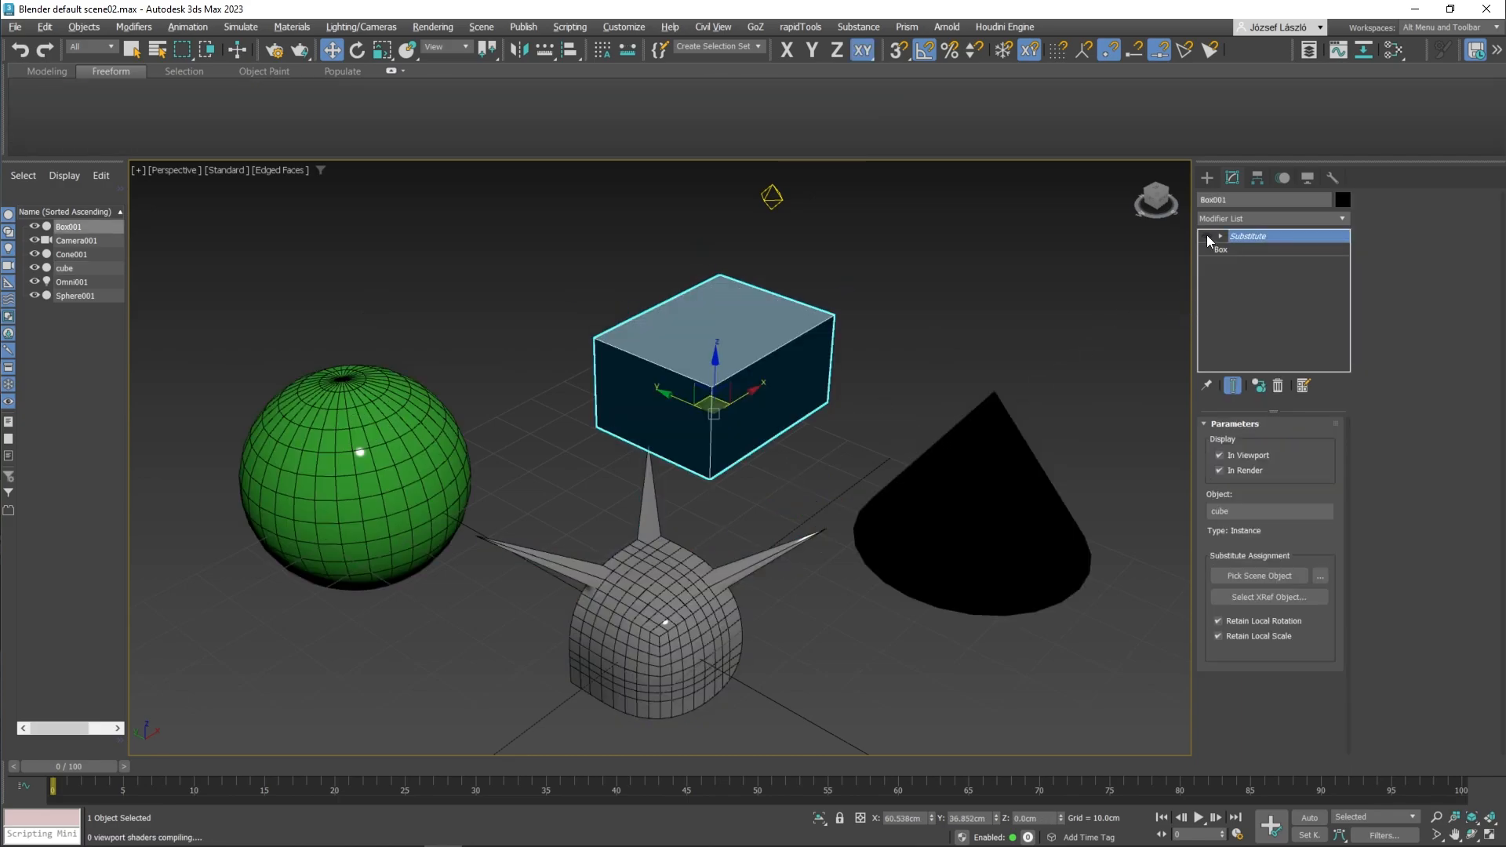
click(1208, 237)
click(1208, 237)
click(1208, 237)
click(1207, 237)
click(1208, 237)
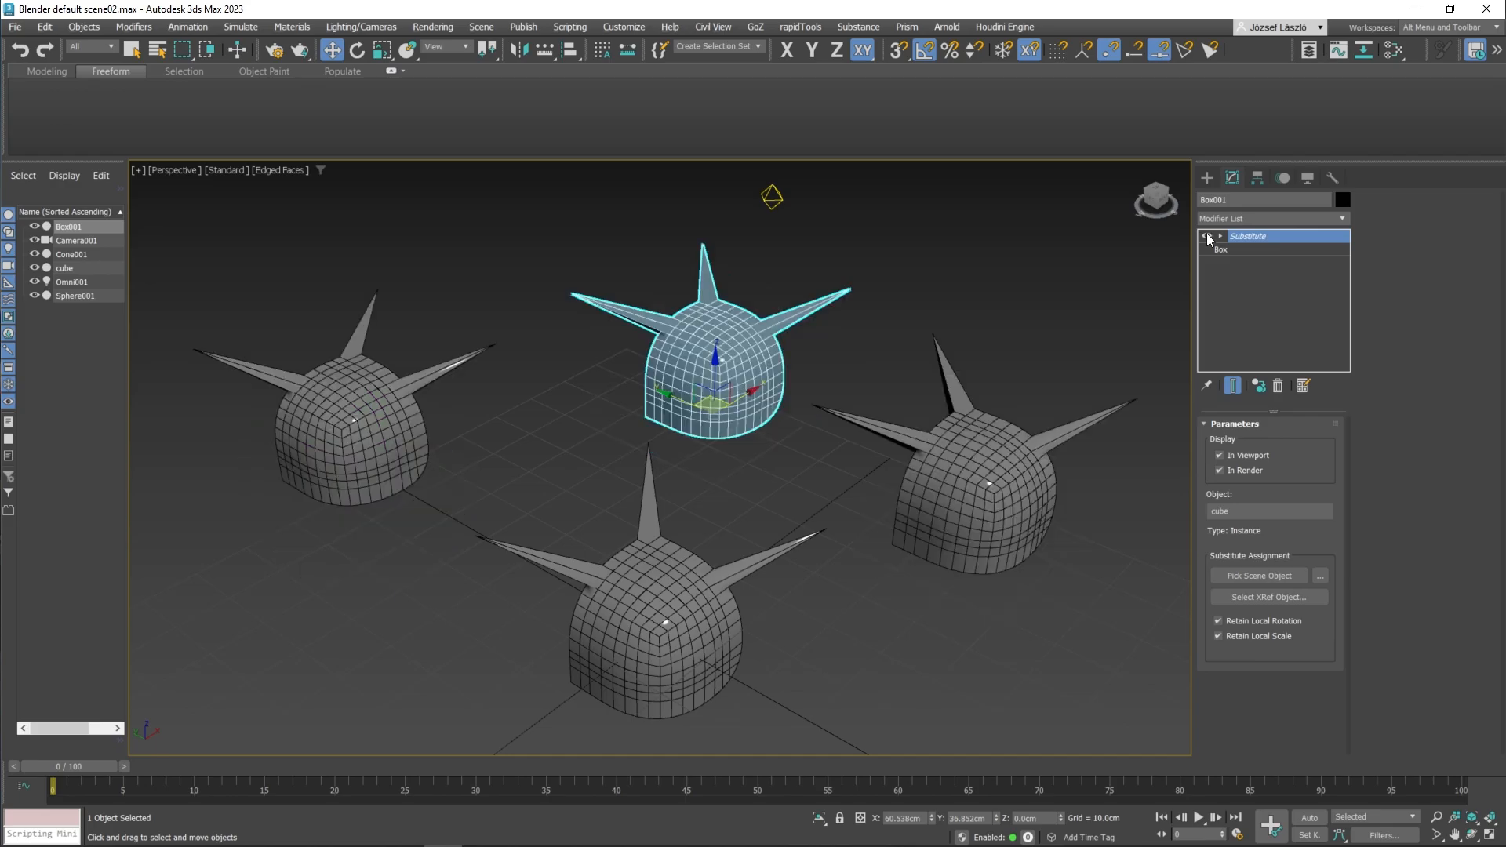
Step: Try collapsing the box's modifier stack to Substitute and moving the resulting object, and undo both changes
right_click(1249, 241)
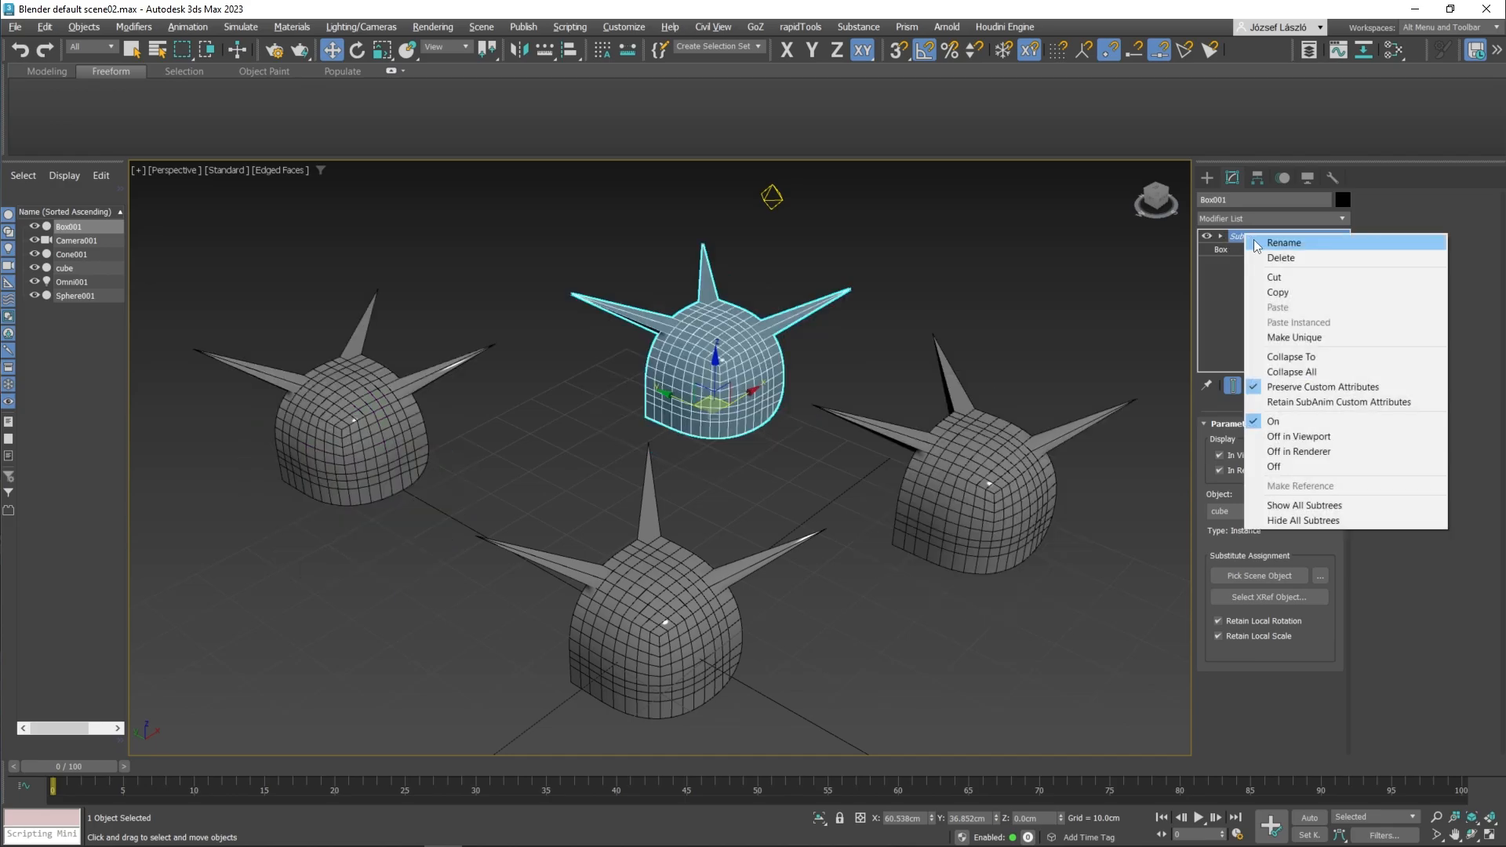
click(1303, 361)
mouse_move(854, 343)
middle_down()
mouse_move(865, 372)
mouse_move(872, 361)
middle_up()
drag(734, 432, 942, 337)
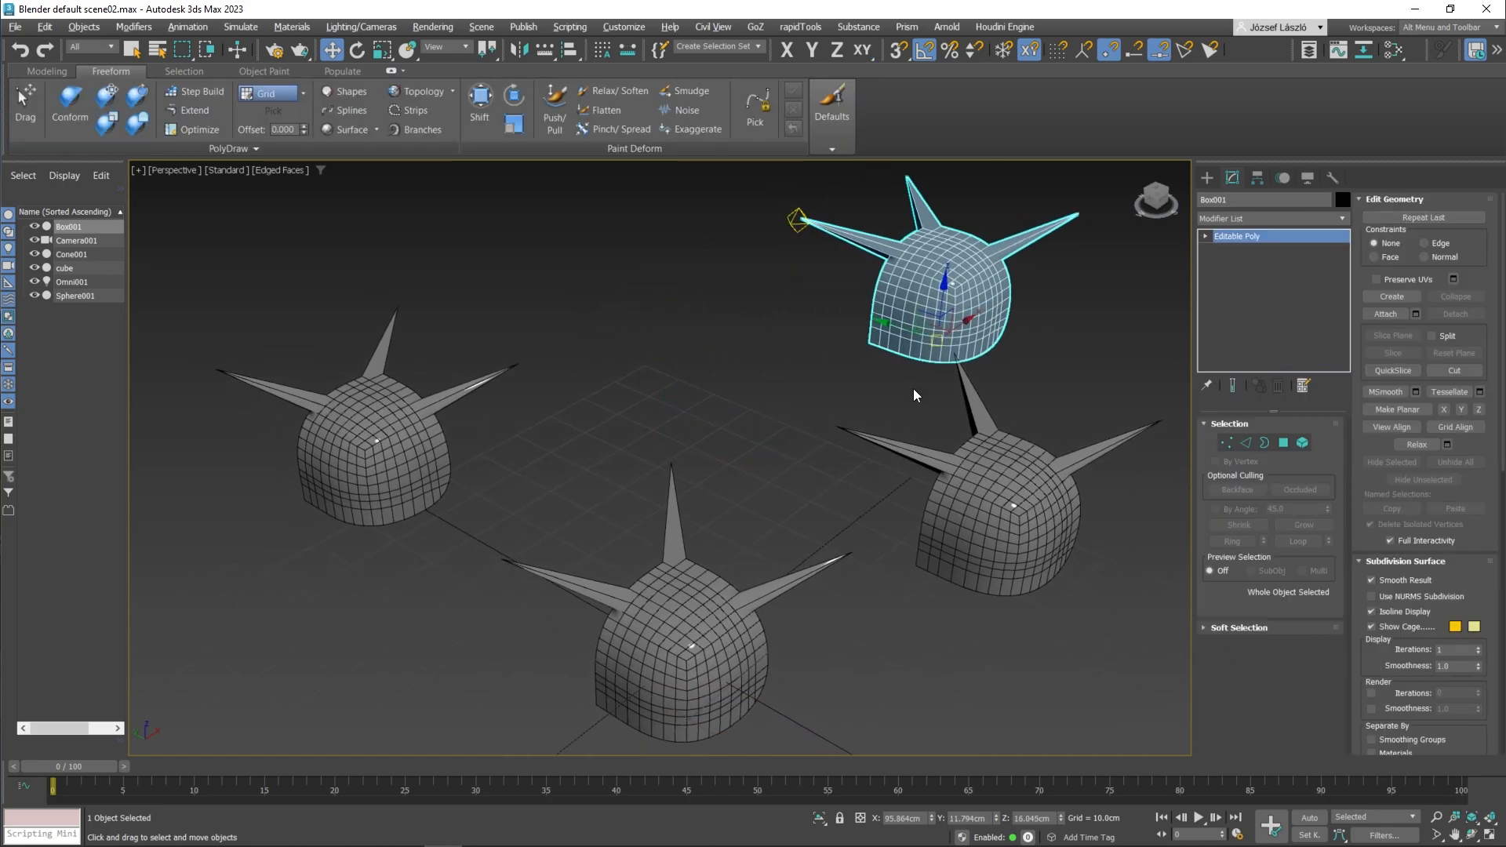
key(ctrl+z)
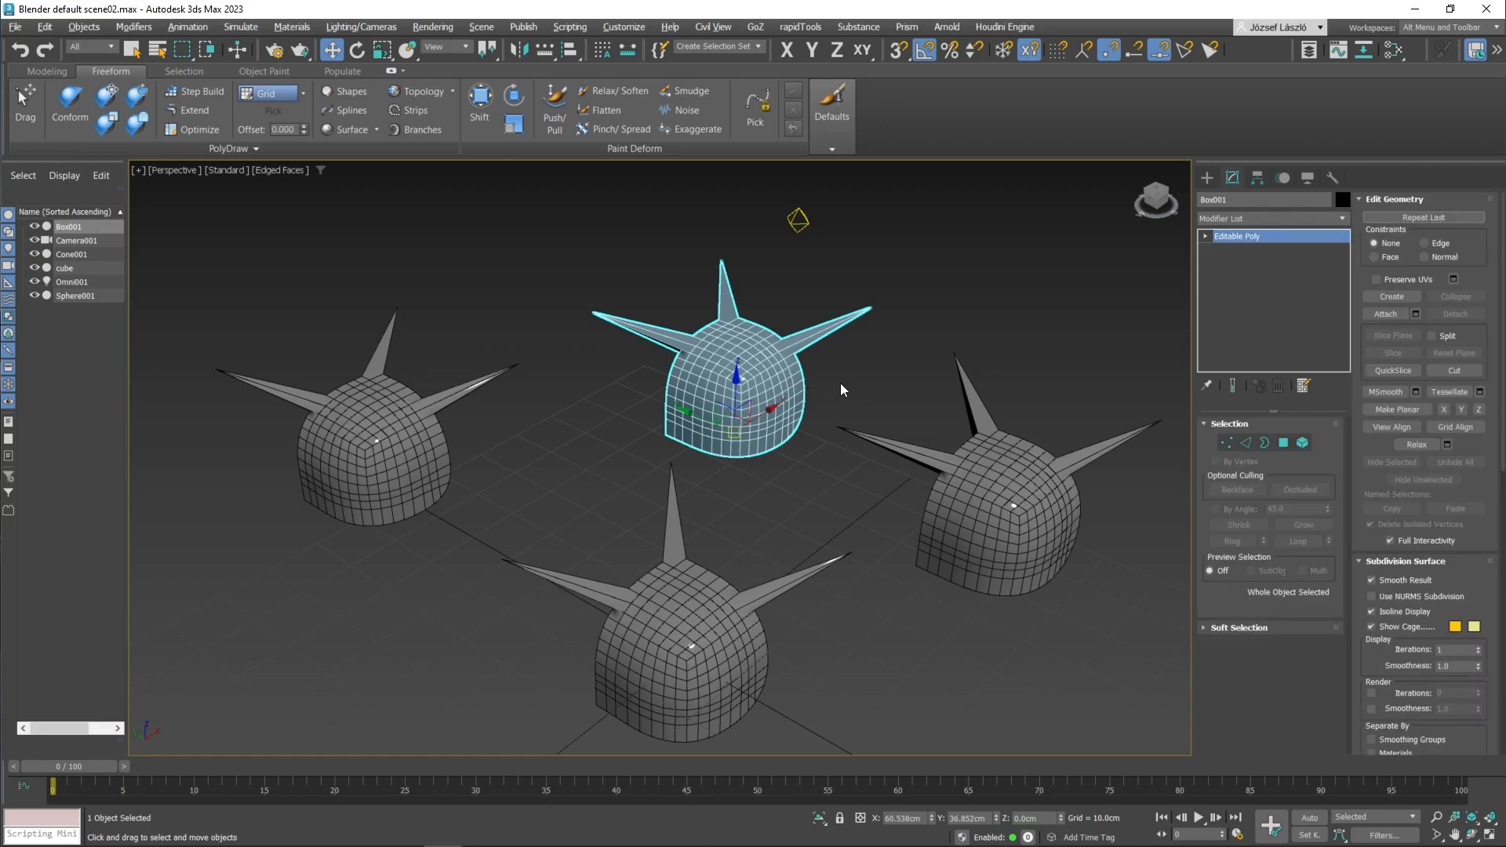
key(ctrl+z)
Step: Examine the box's modifier stack, including its base parameters and Substitute sub-level, with the modifier switched off and on
click(1208, 238)
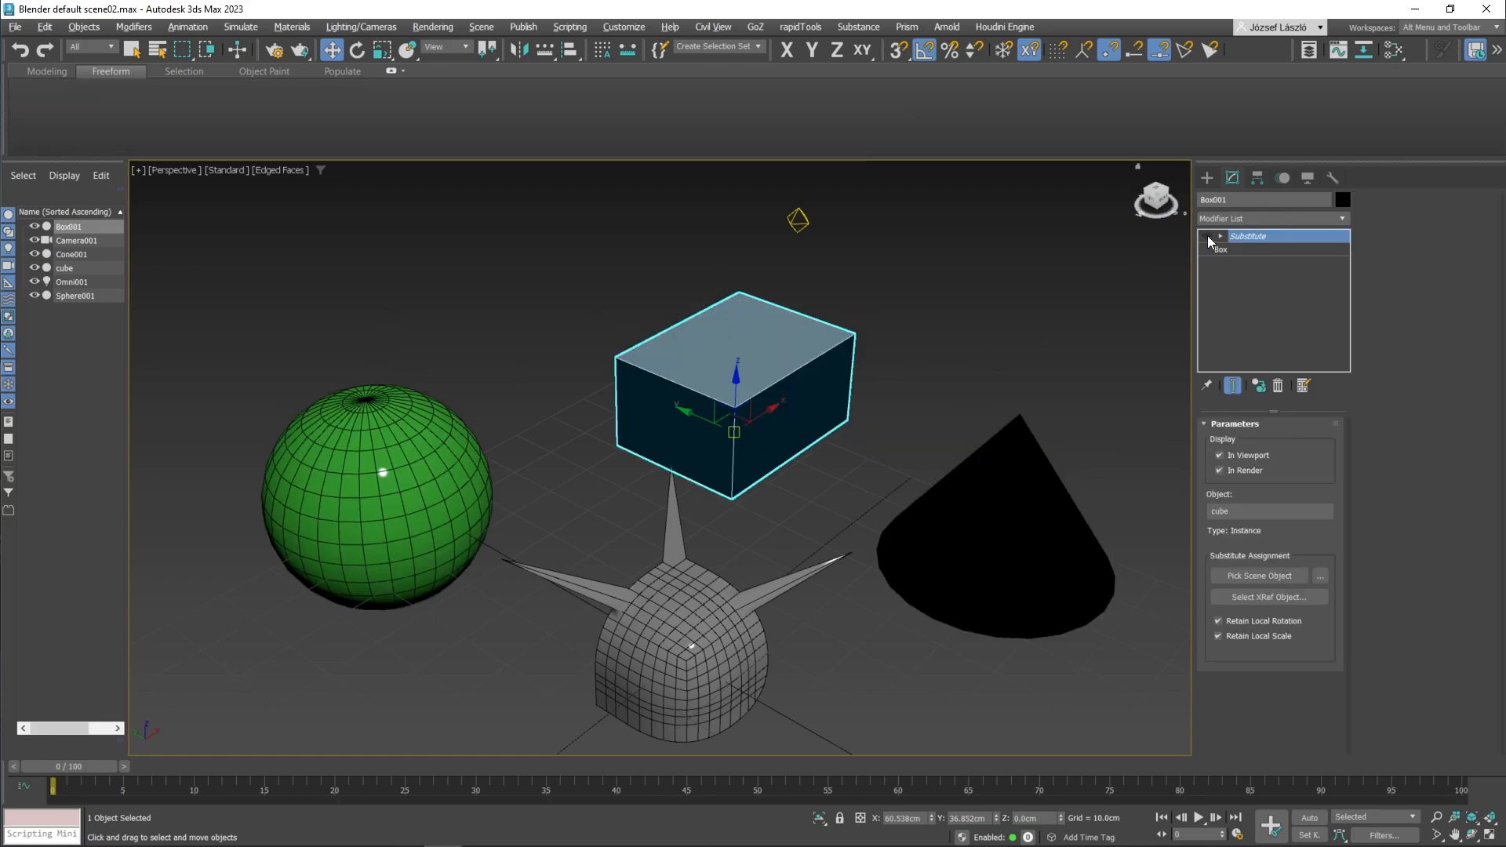
click(1208, 238)
click(1238, 251)
click(1221, 236)
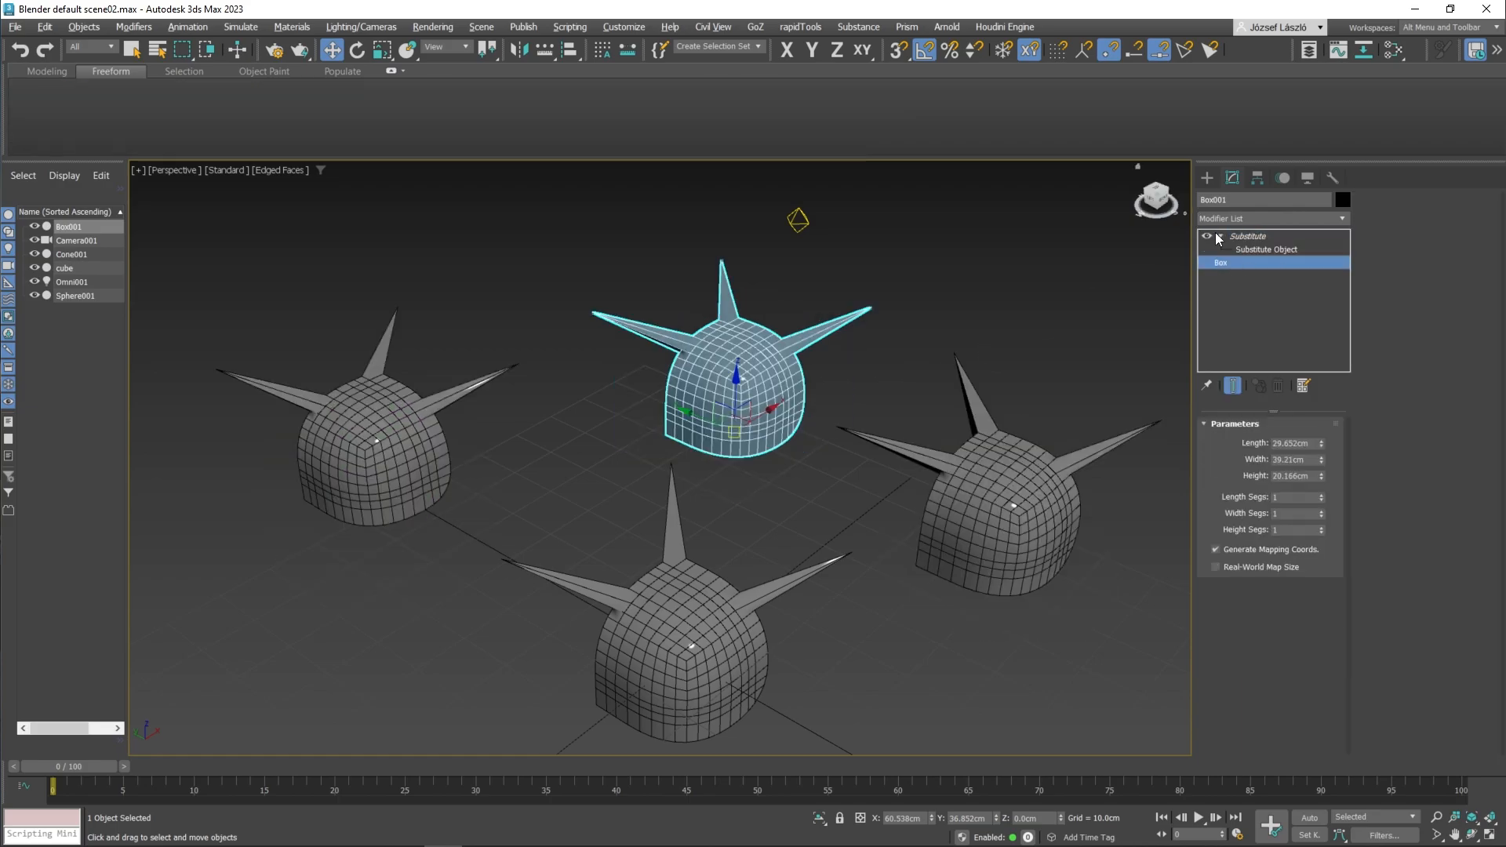
click(1246, 237)
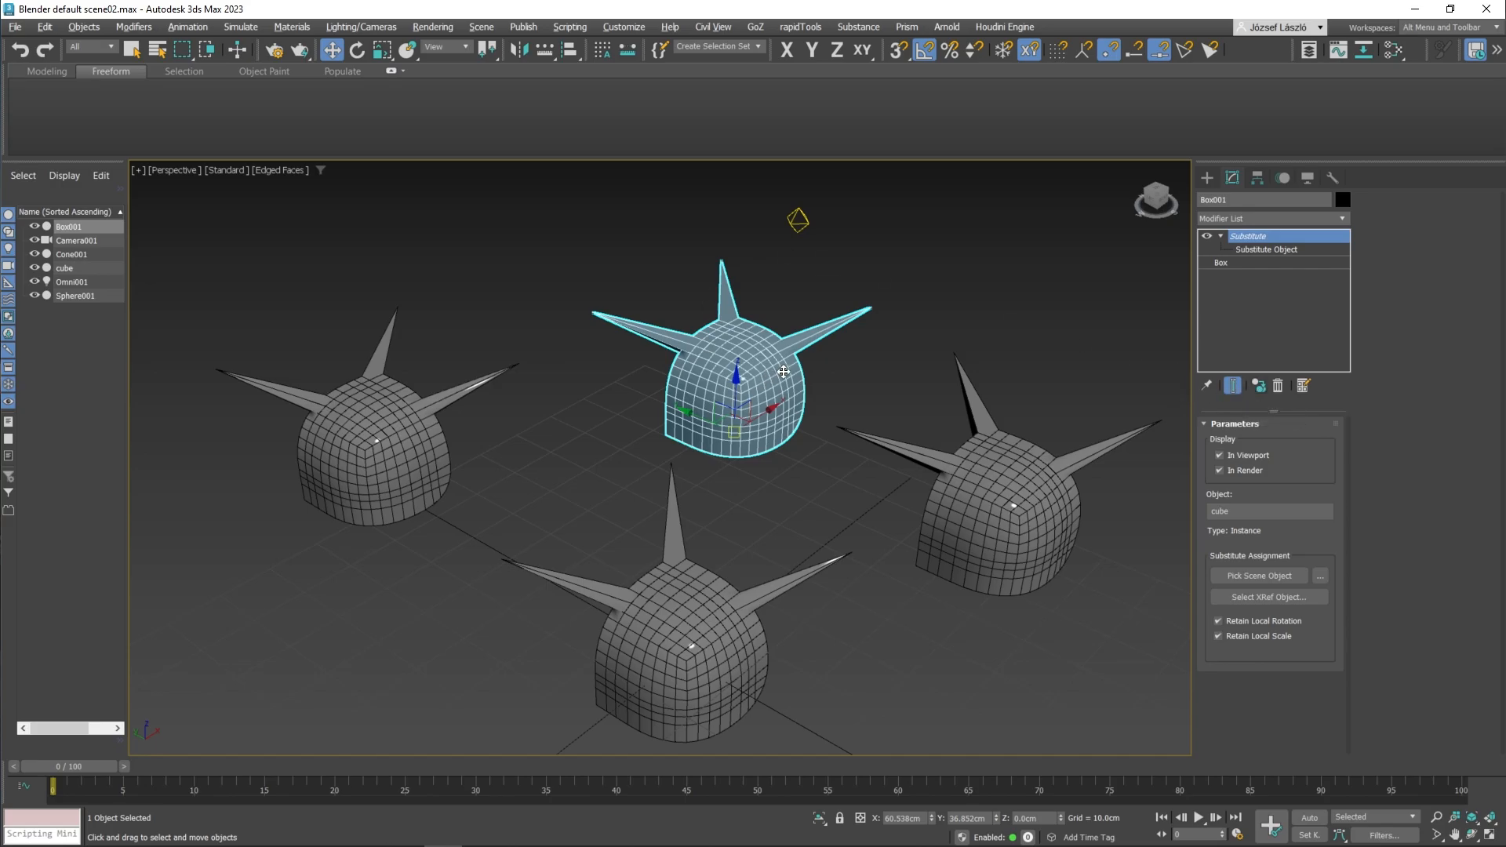
click(1207, 236)
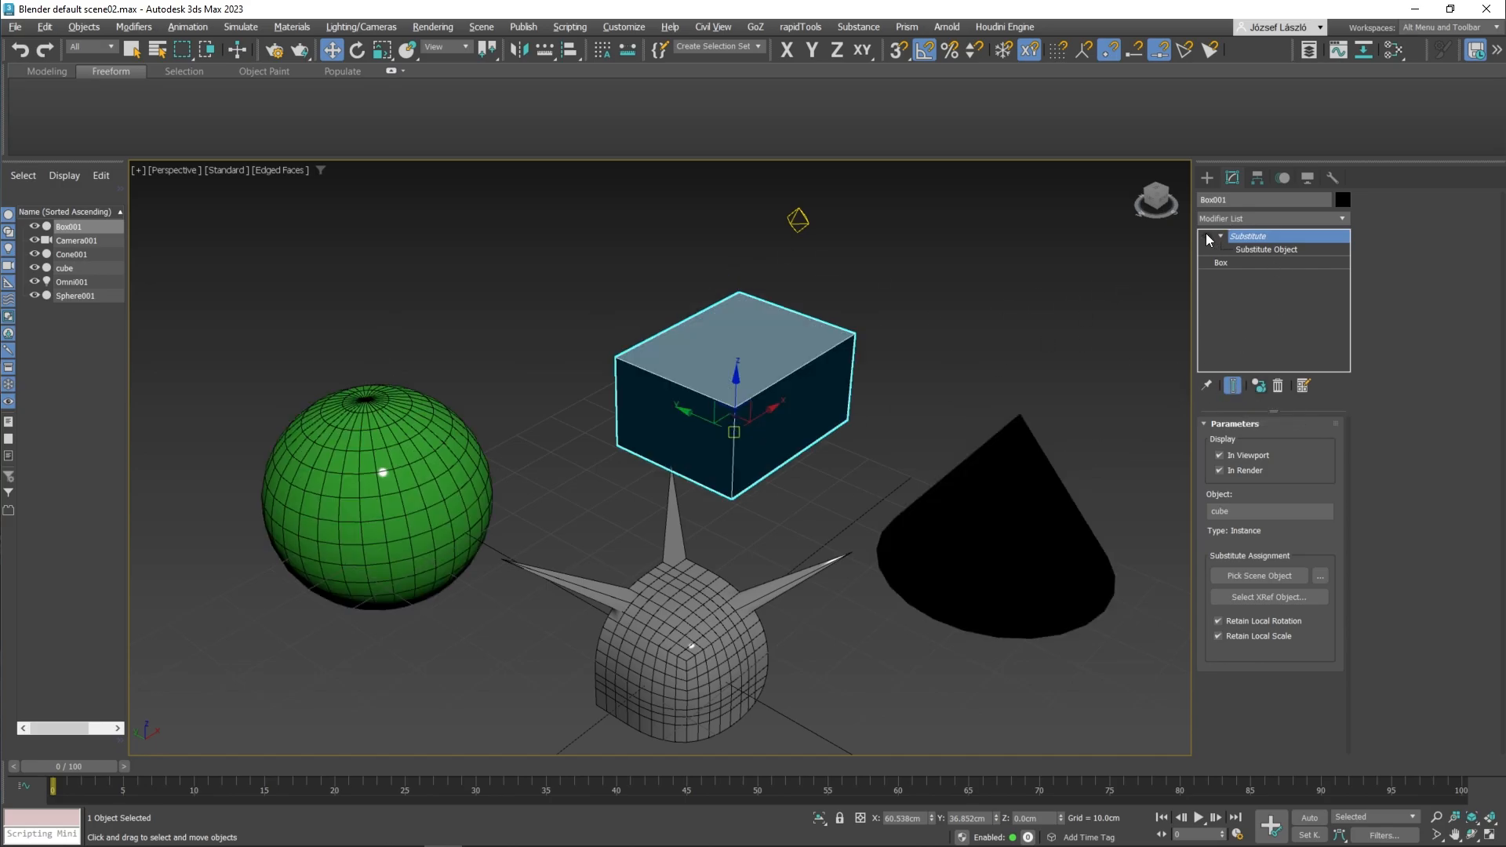
click(1207, 236)
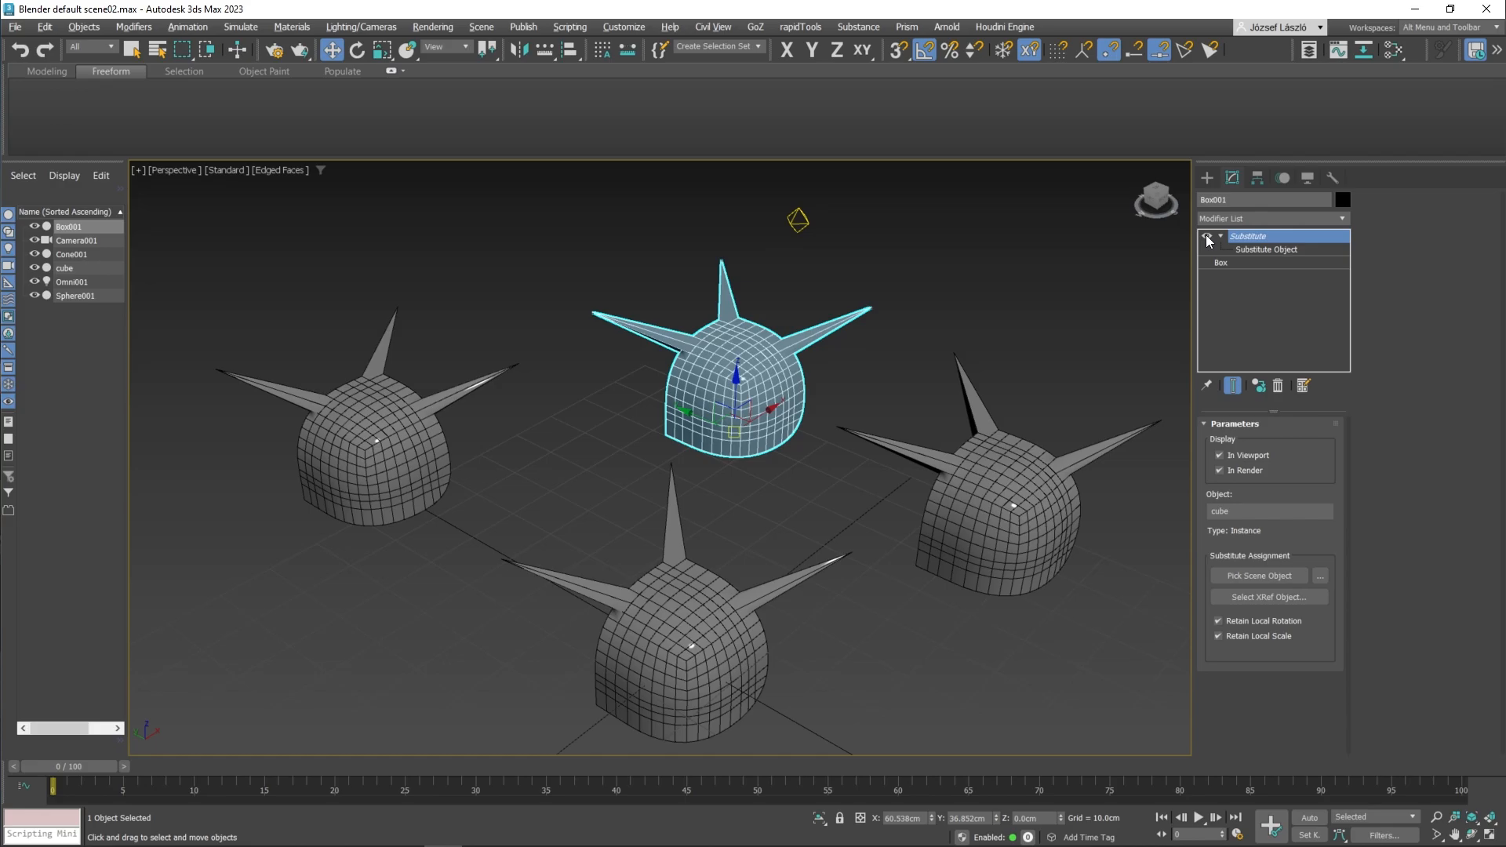
Step: Make the box's Substitute modifier unique and check its visibility toggle separately from the cone's modifier
click(1256, 384)
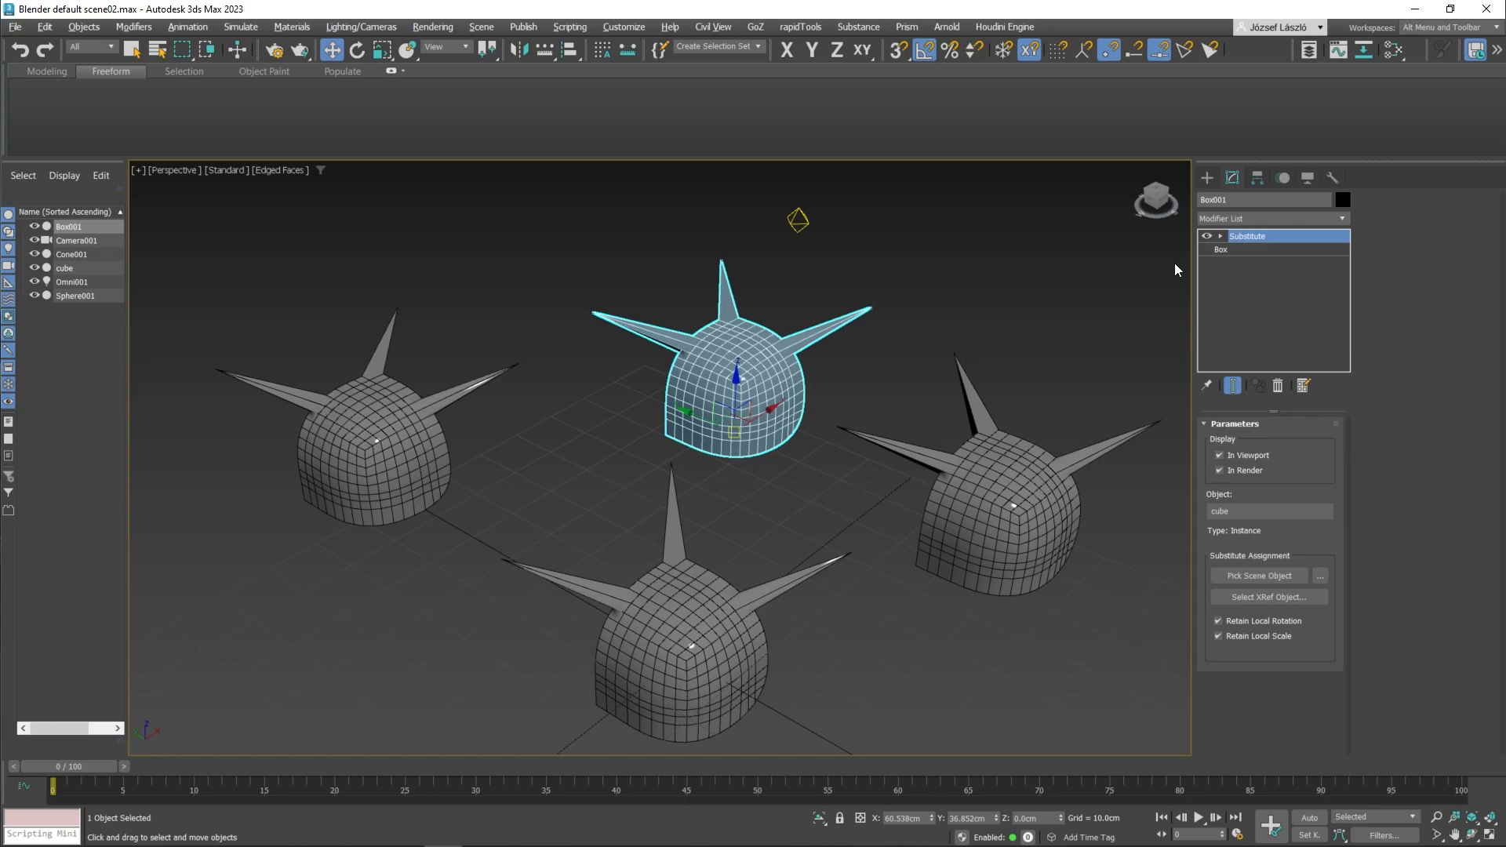
click(1208, 237)
click(1208, 237)
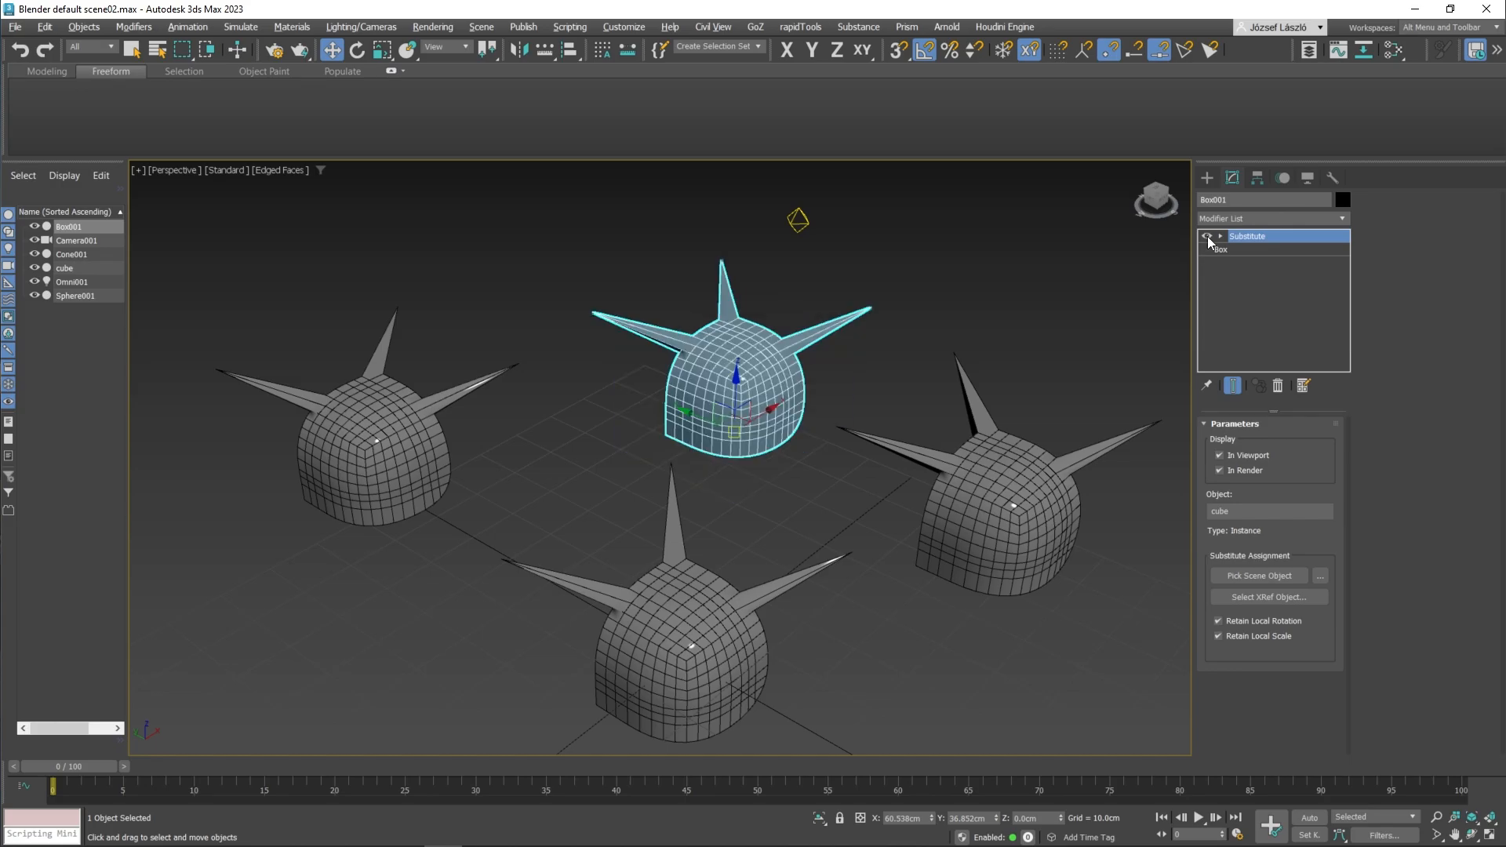
click(1033, 449)
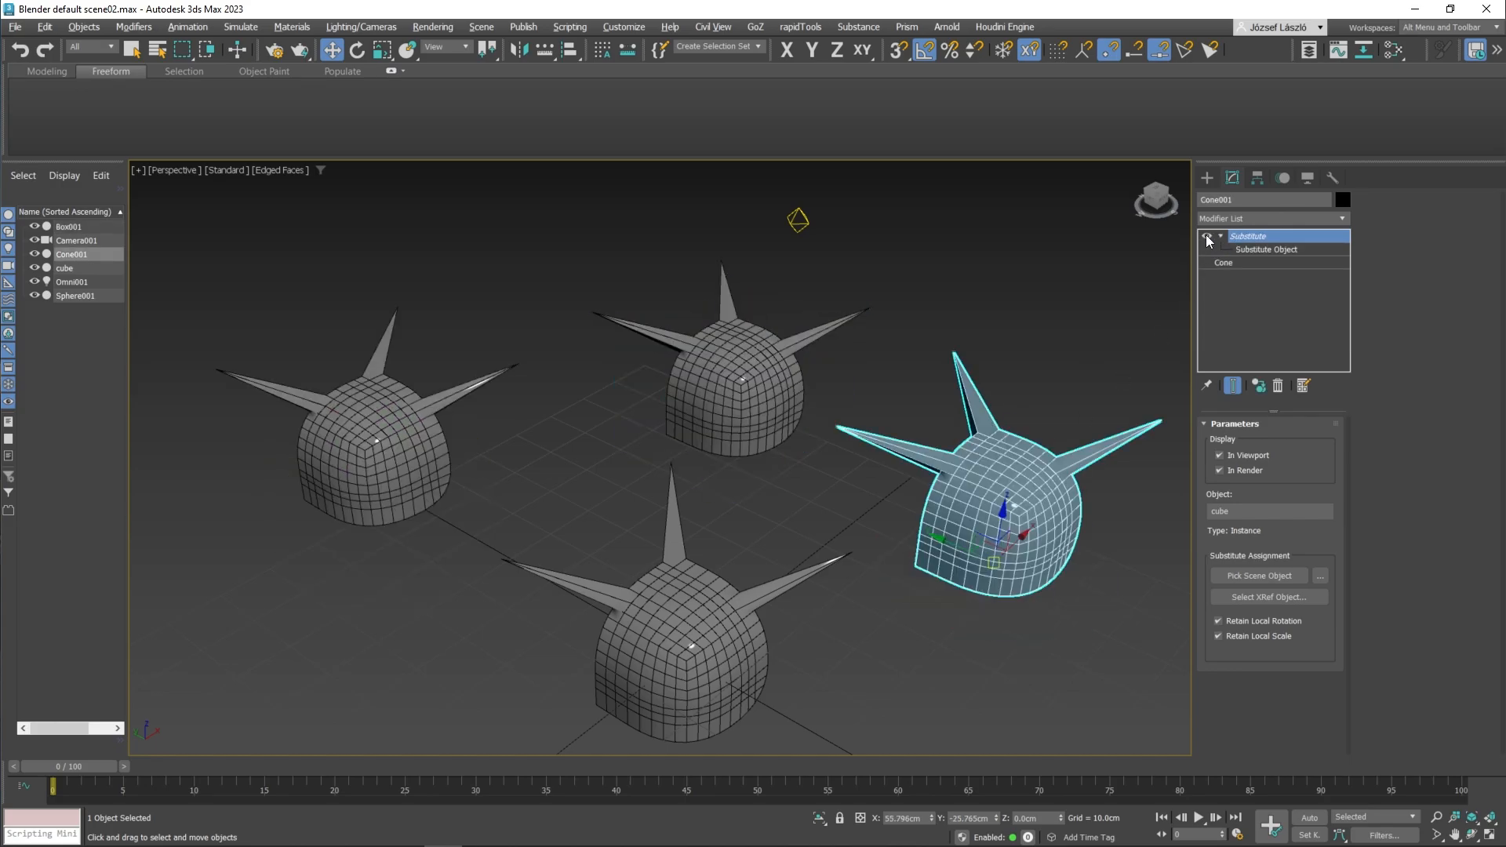
click(665, 536)
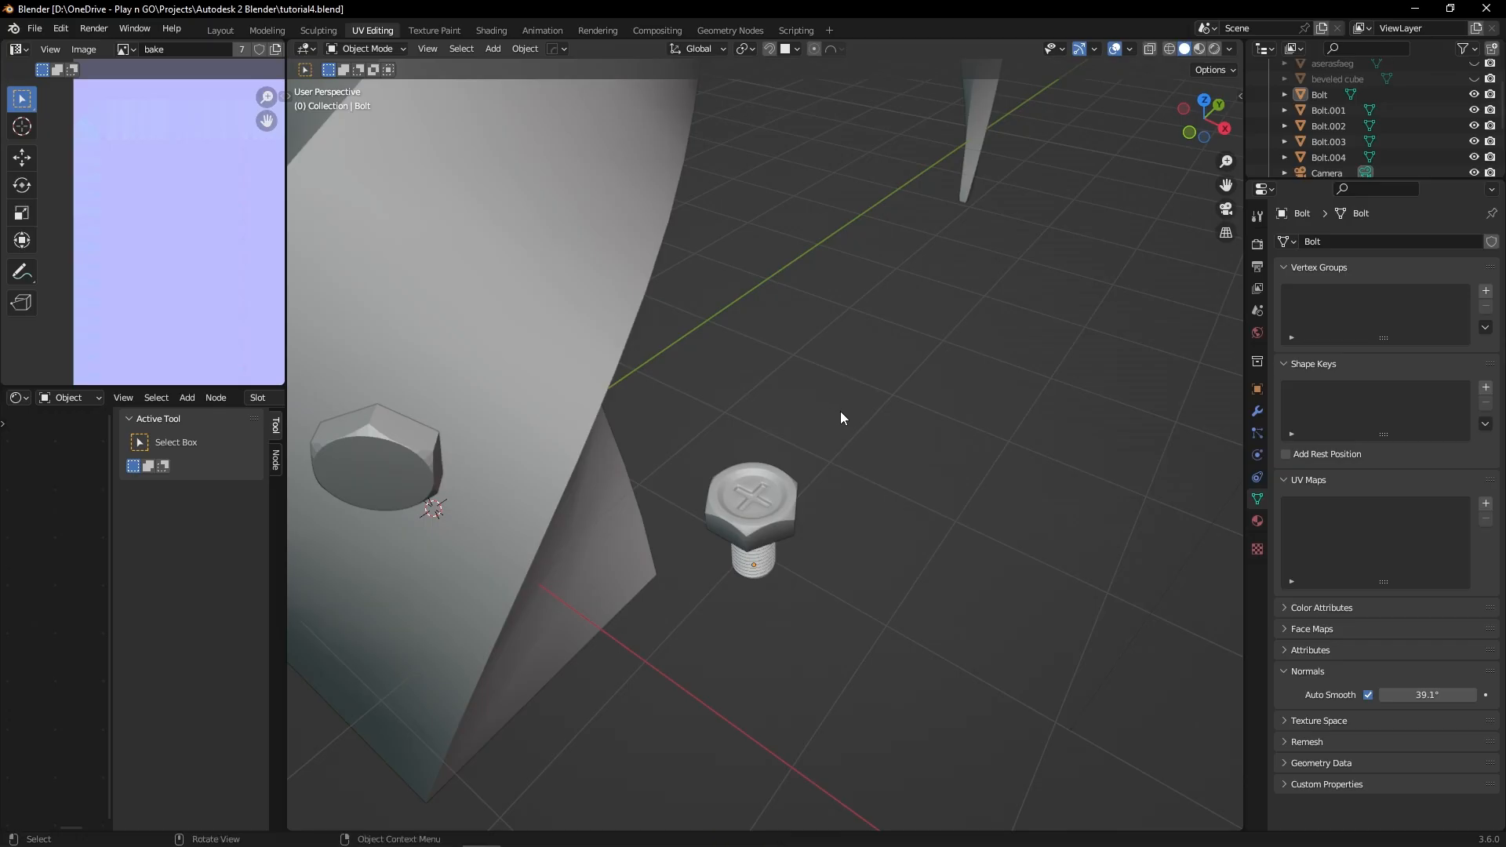
Step: Select the four plain bolts on the arch with the standalone detailed bolt as the active object, and apply Link Object Data
scroll(841, 411, down, 3)
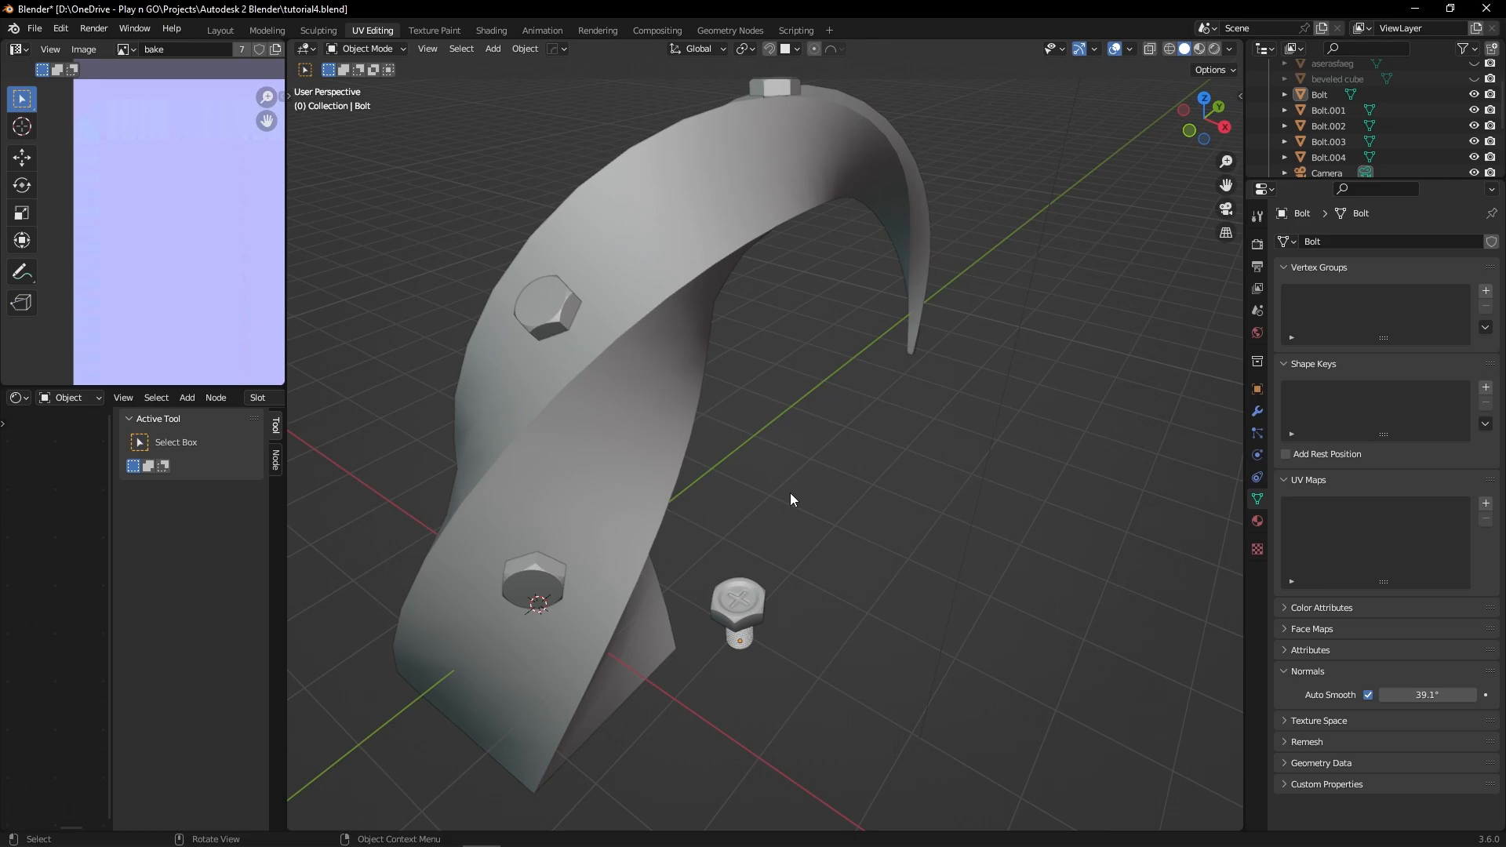
click(543, 566)
shift+click(545, 303)
shift+click(773, 88)
middle_drag(773, 88, 505, 359)
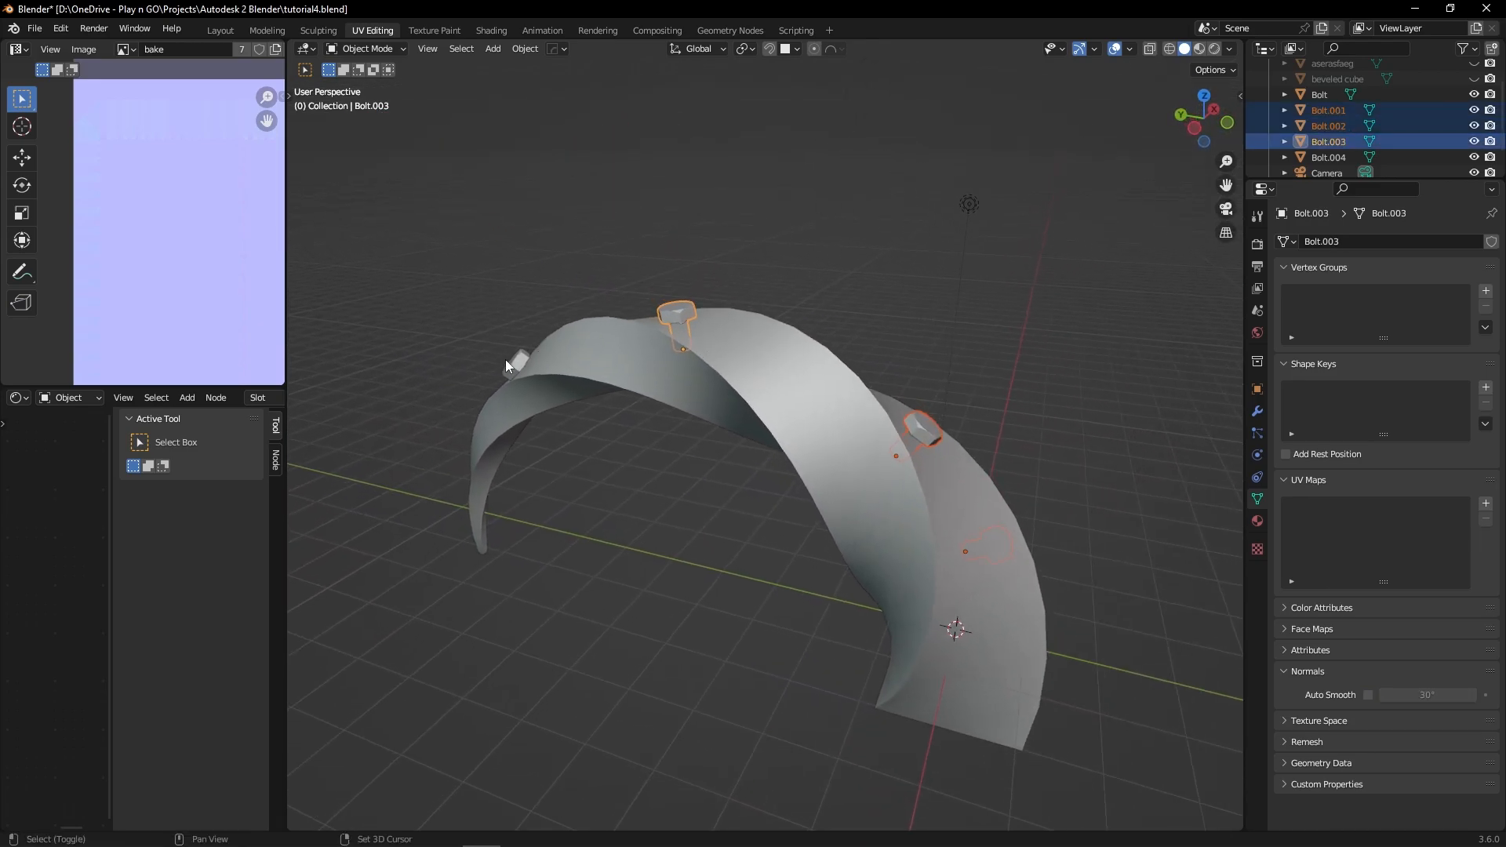
shift+click(510, 360)
middle_drag(887, 449, 789, 455)
shift+click(722, 525)
click(530, 50)
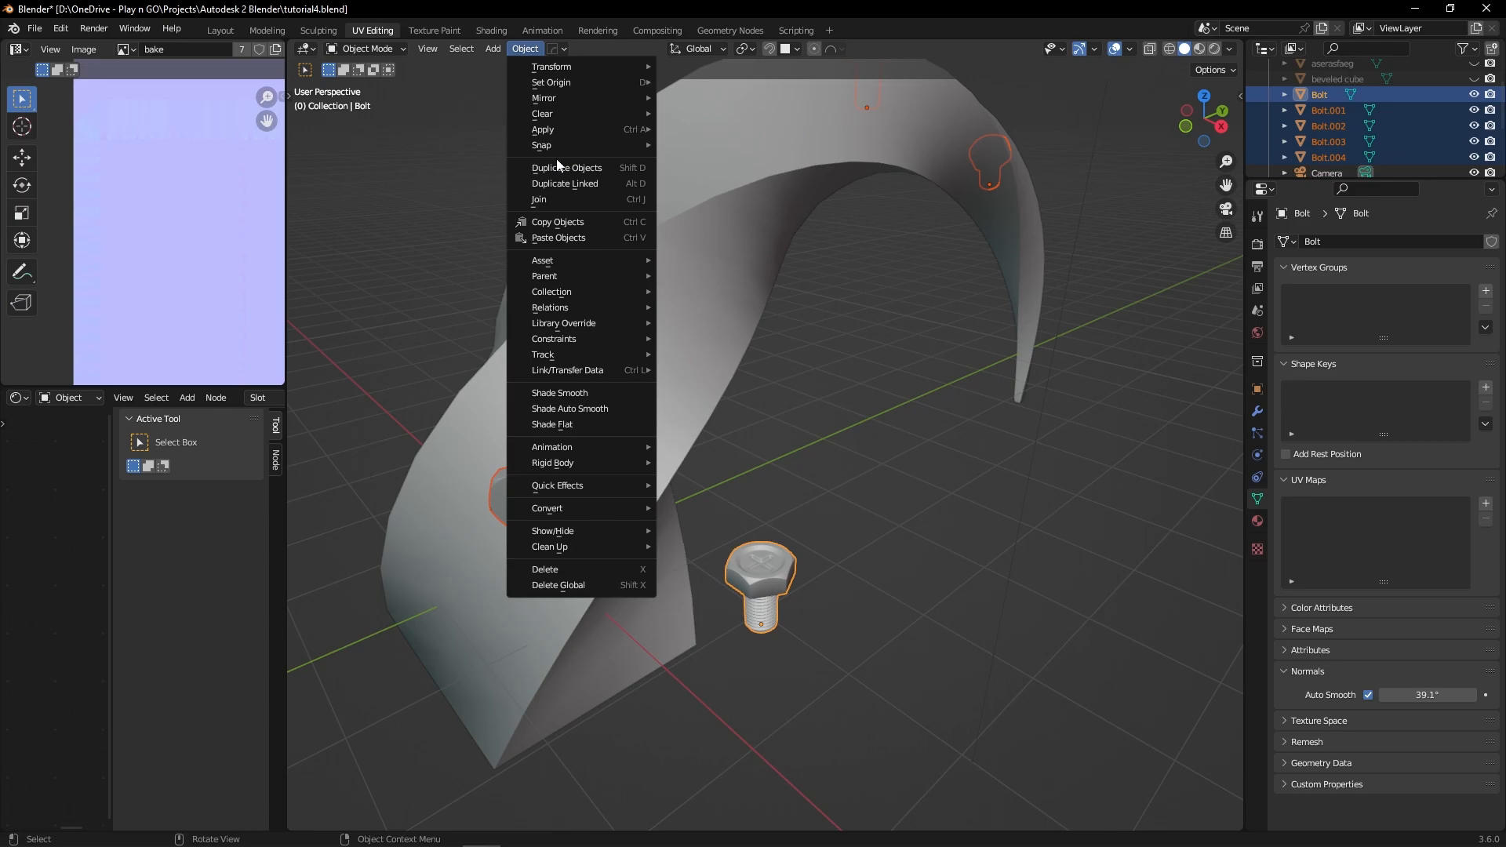
mouse_move(570, 359)
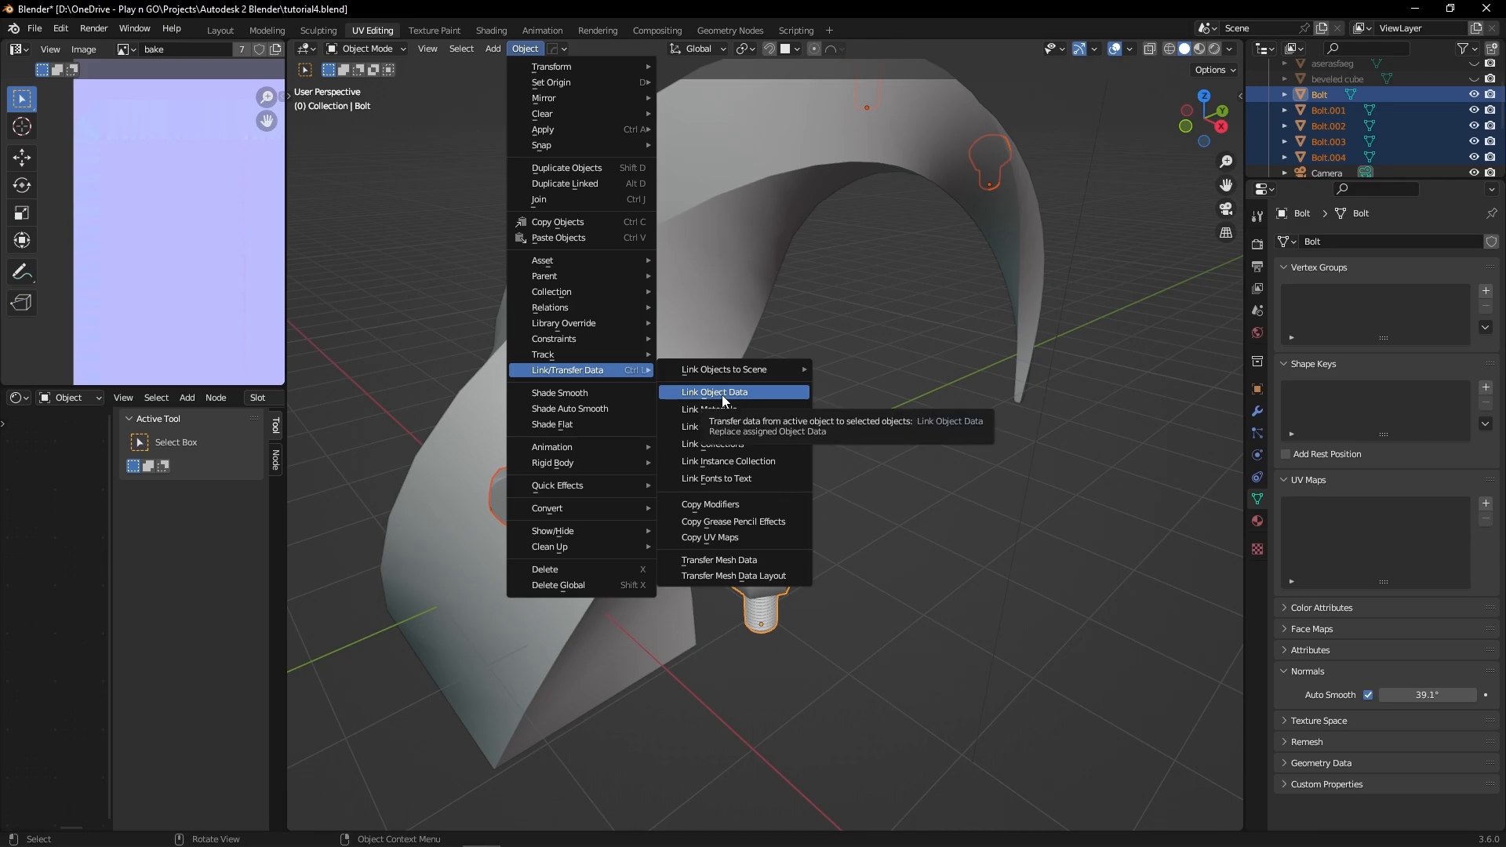
click(746, 394)
middle_drag(756, 407, 830, 457)
Step: Test the link by pulling several vertices of the standalone bolt's head outward in Edit Mode
click(626, 532)
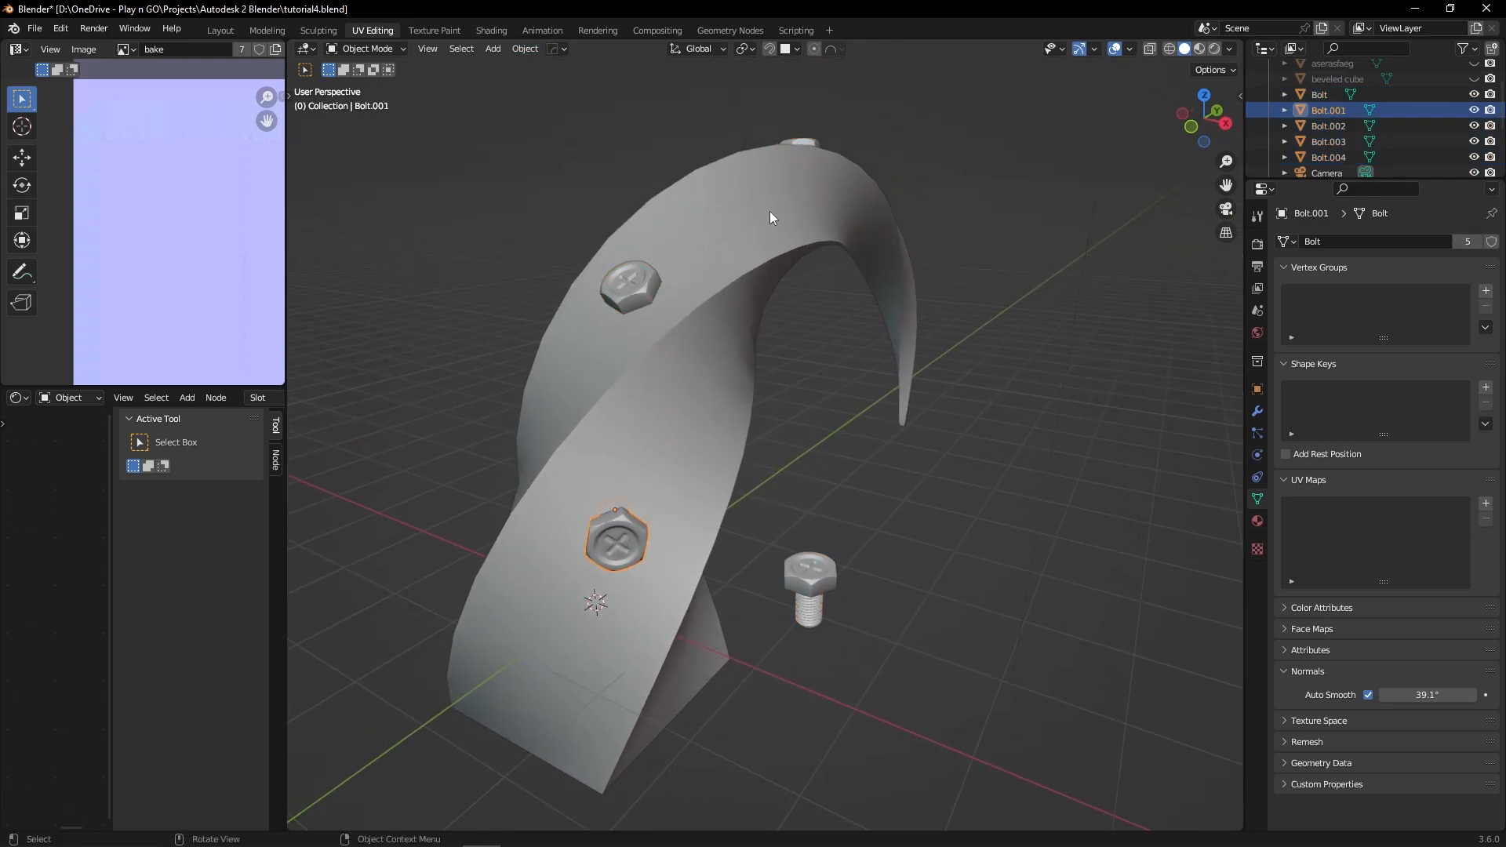
middle_drag(921, 390, 874, 420)
click(827, 594)
key(ctrl+Tab)
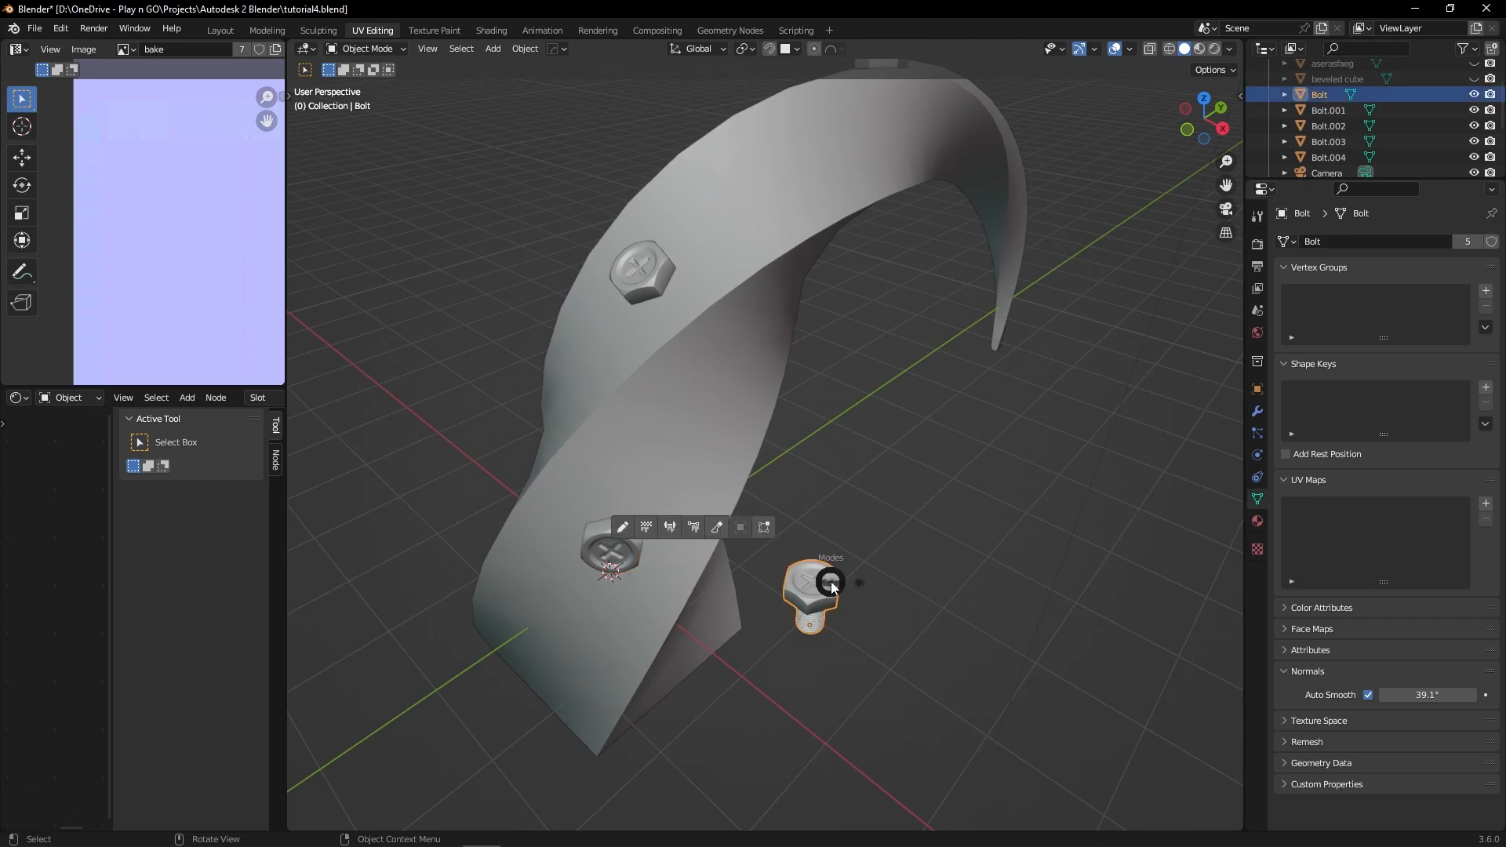
click(787, 590)
drag(820, 562, 823, 507)
click(836, 569)
key(g)
click(885, 534)
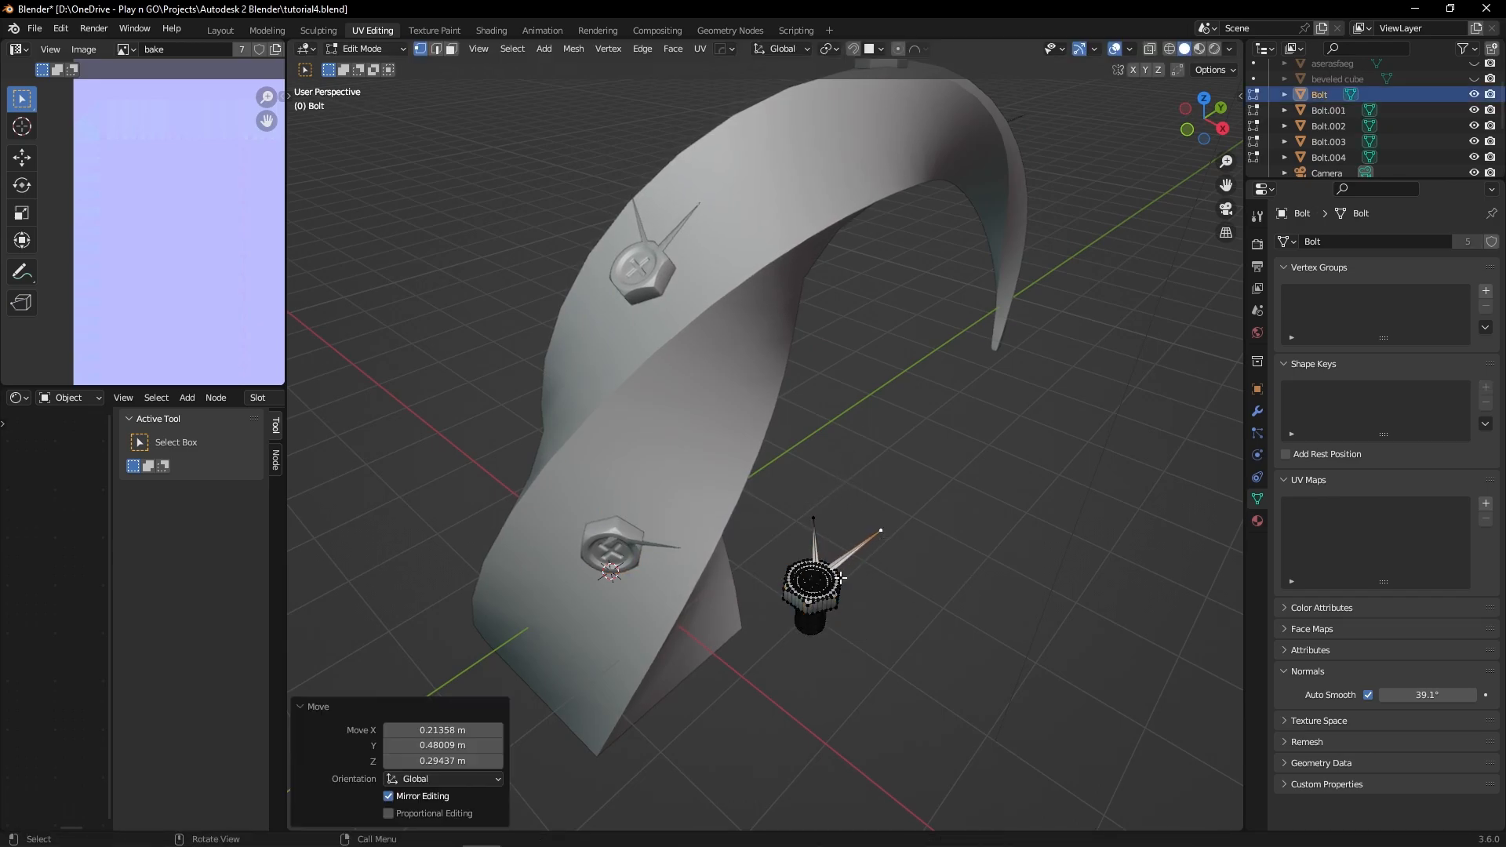
click(836, 591)
key(g)
click(907, 594)
middle_drag(906, 561, 873, 496)
Step: Undo the vertex moves on the bolt head and return to Object Mode
key(ctrl+z)
key(ctrl+z)
key(ctrl+z)
key(ctrl+z)
key(ctrl+z)
key(ctrl+Tab)
click(685, 477)
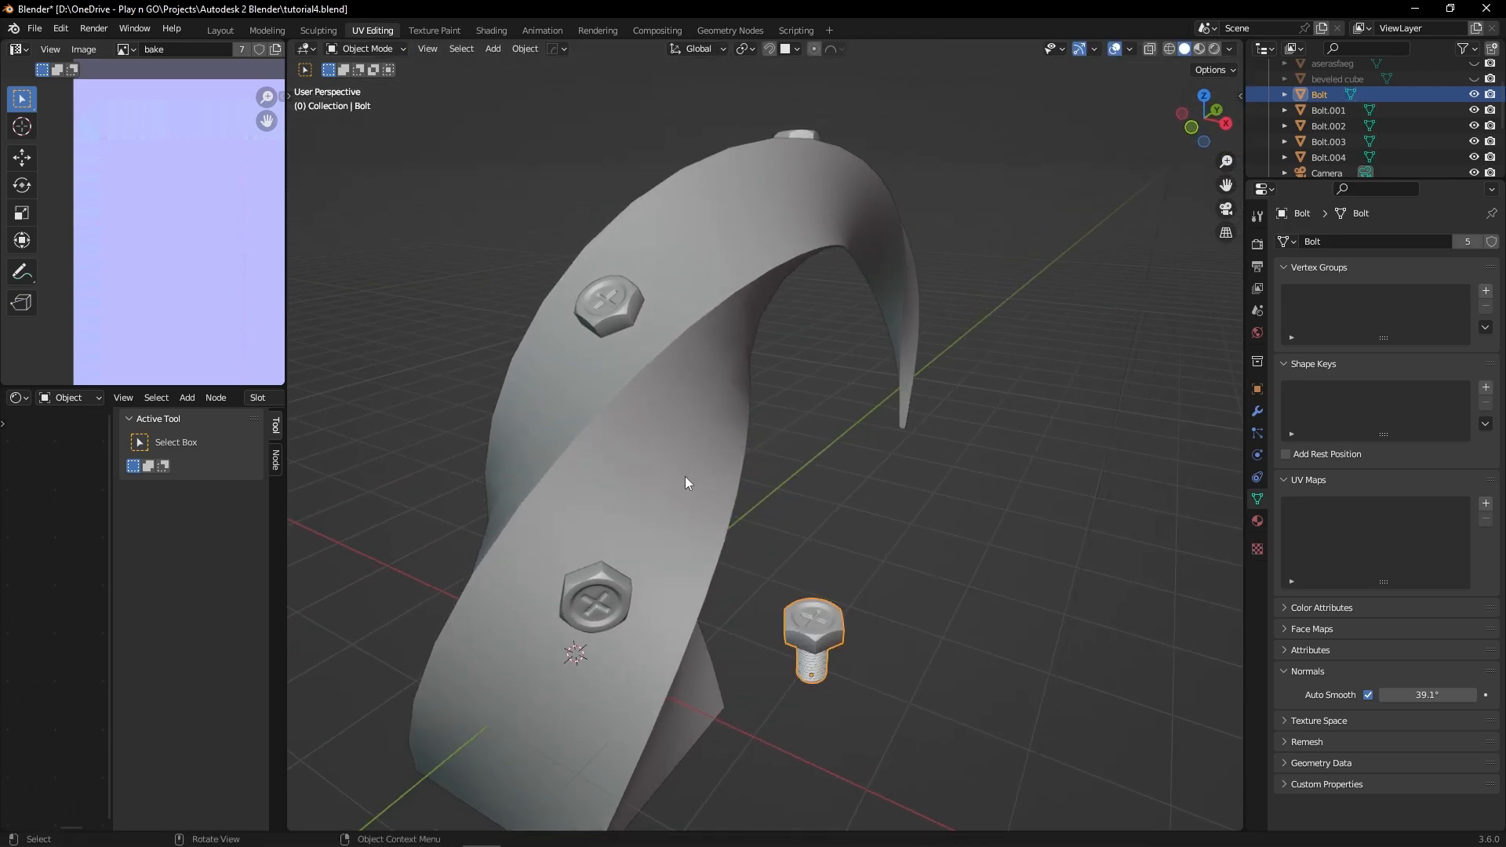
Step: Select a linked bolt on the arch, and undo back to before the object data was linked
click(605, 312)
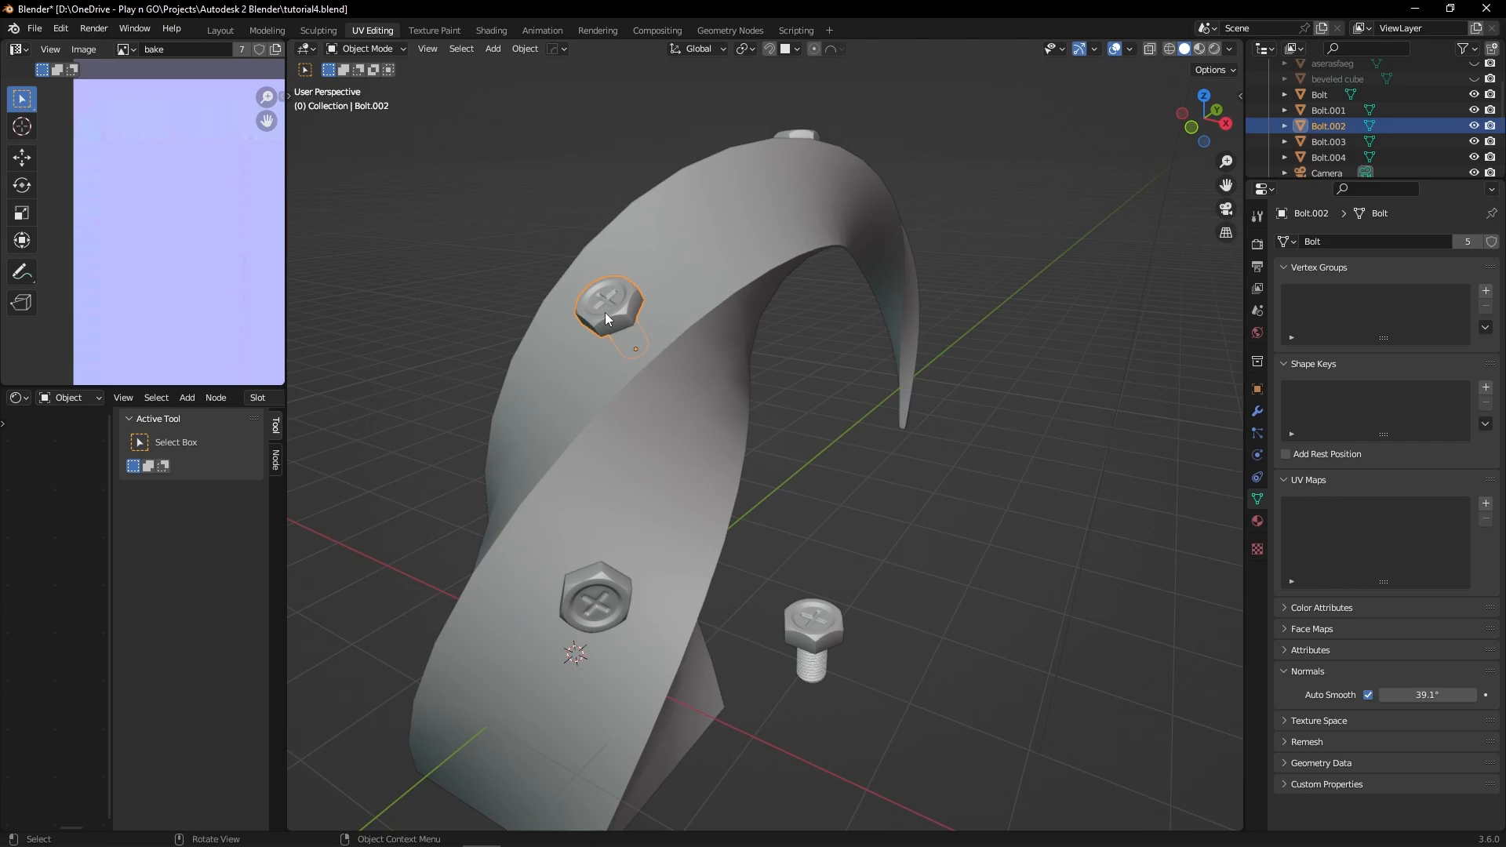
key(ctrl+z)
key(Tab)
key(ctrl+z)
key(ctrl+z)
key(ctrl+z)
key(ctrl+z)
key(ctrl+z)
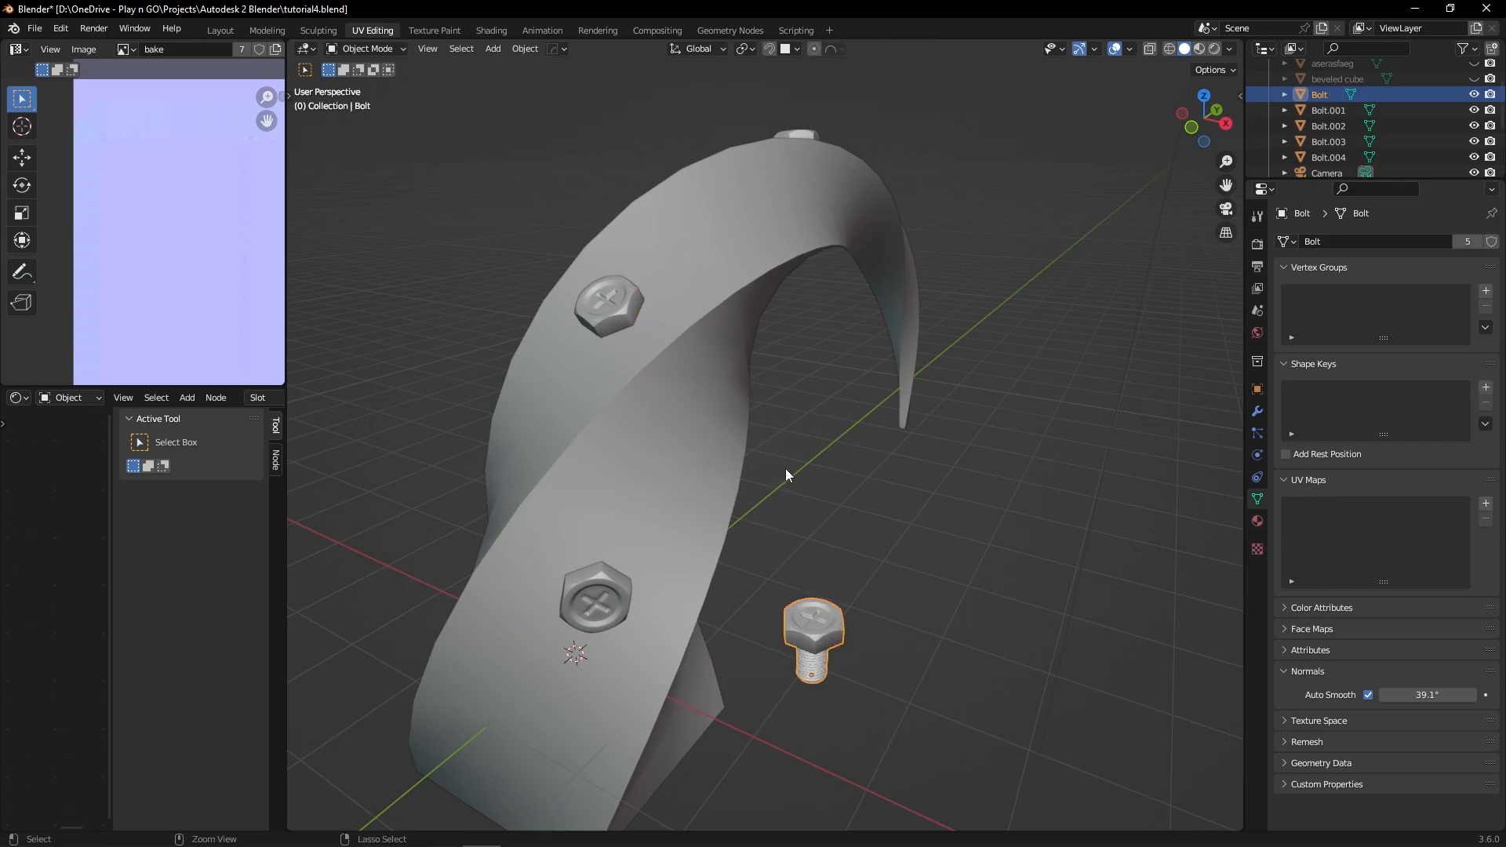
middle_drag(714, 481, 879, 455)
click(849, 464)
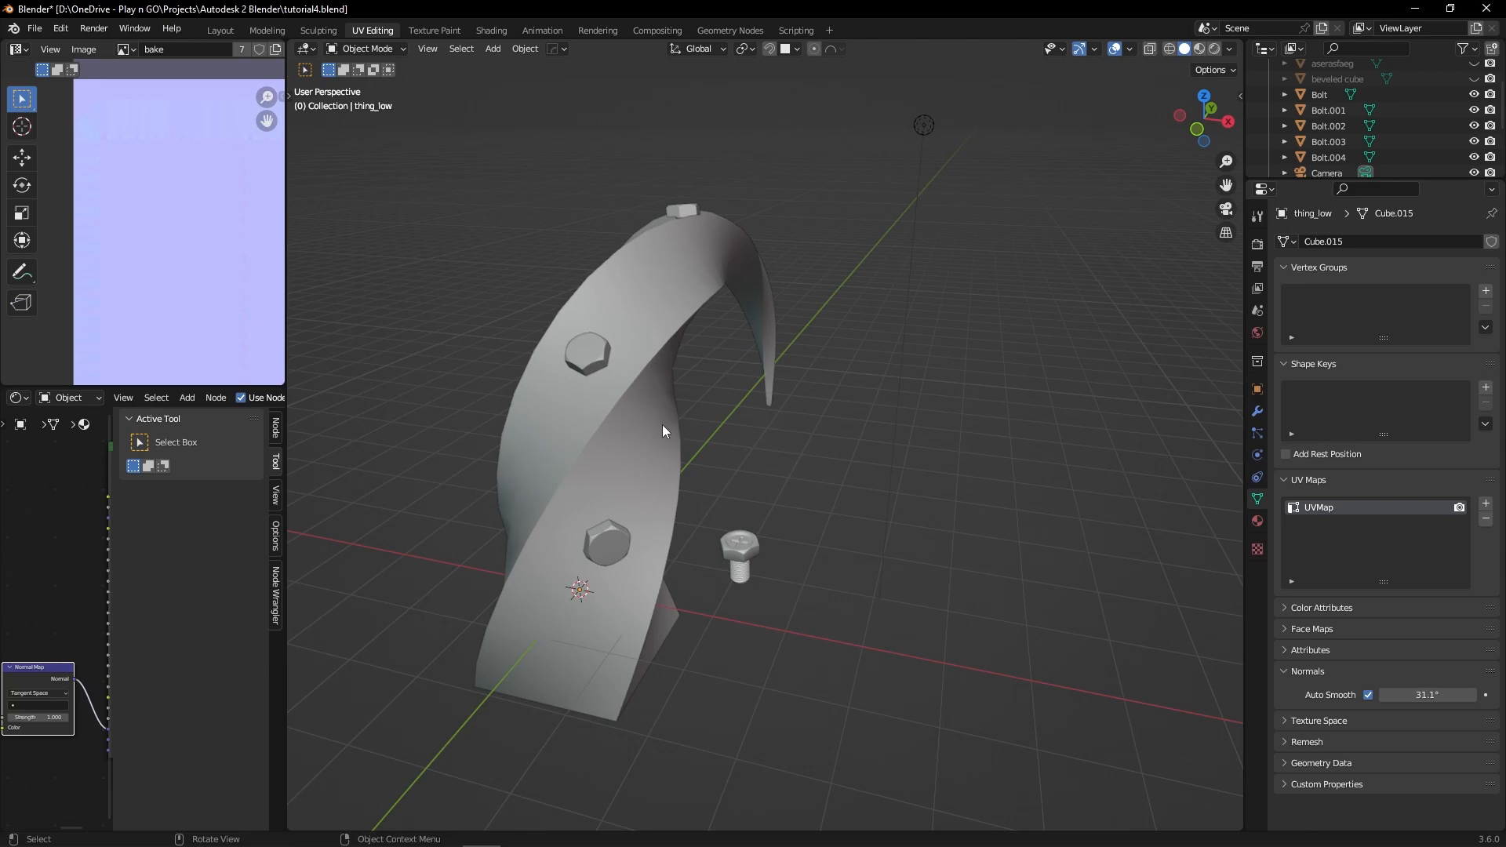
Step: Select the twisted arch and replace its mesh data with the existing Bolt mesh
click(662, 431)
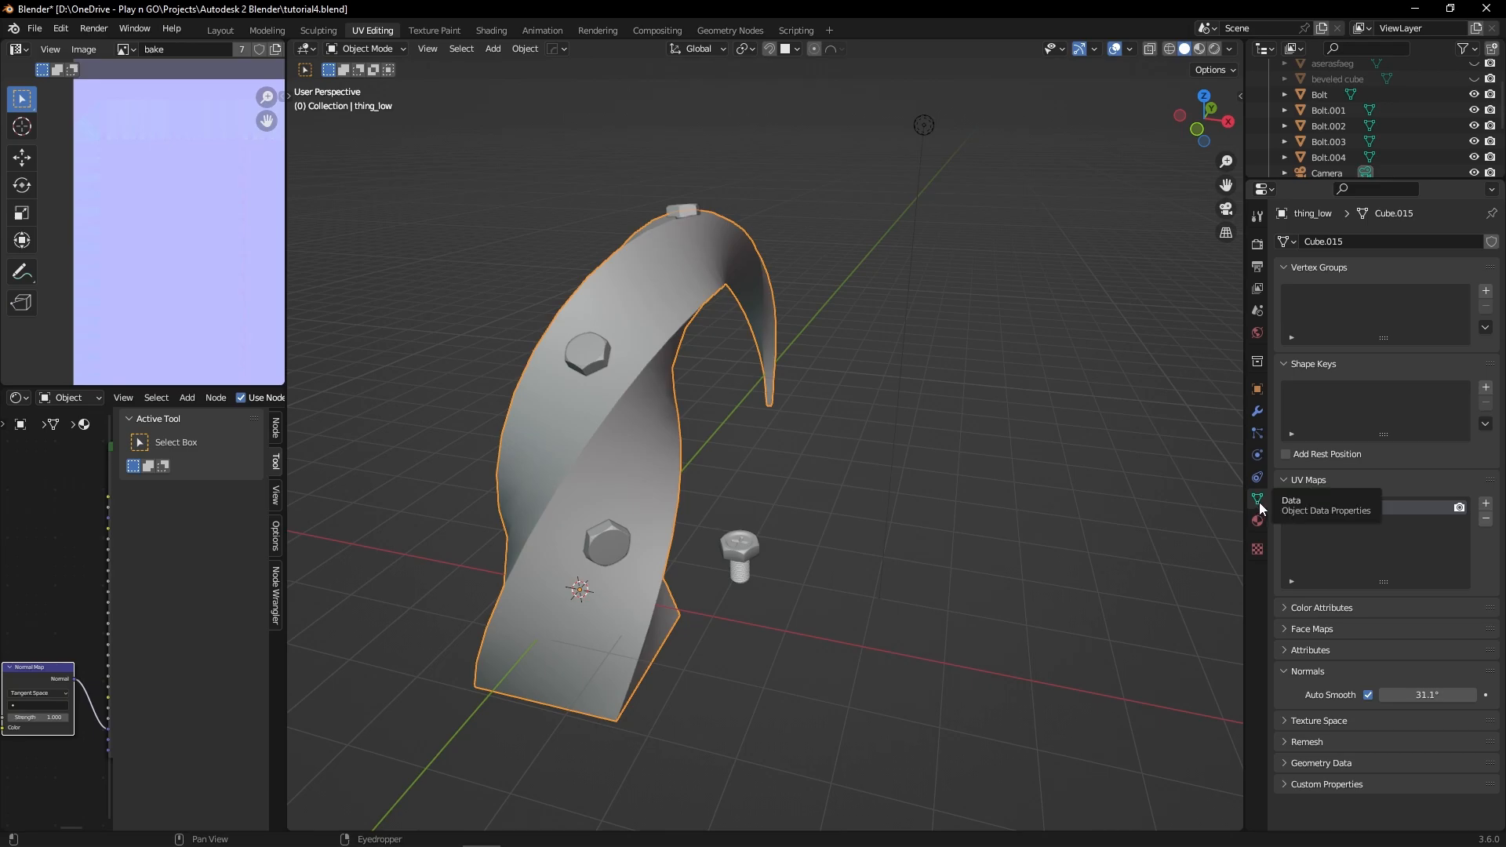
click(1287, 242)
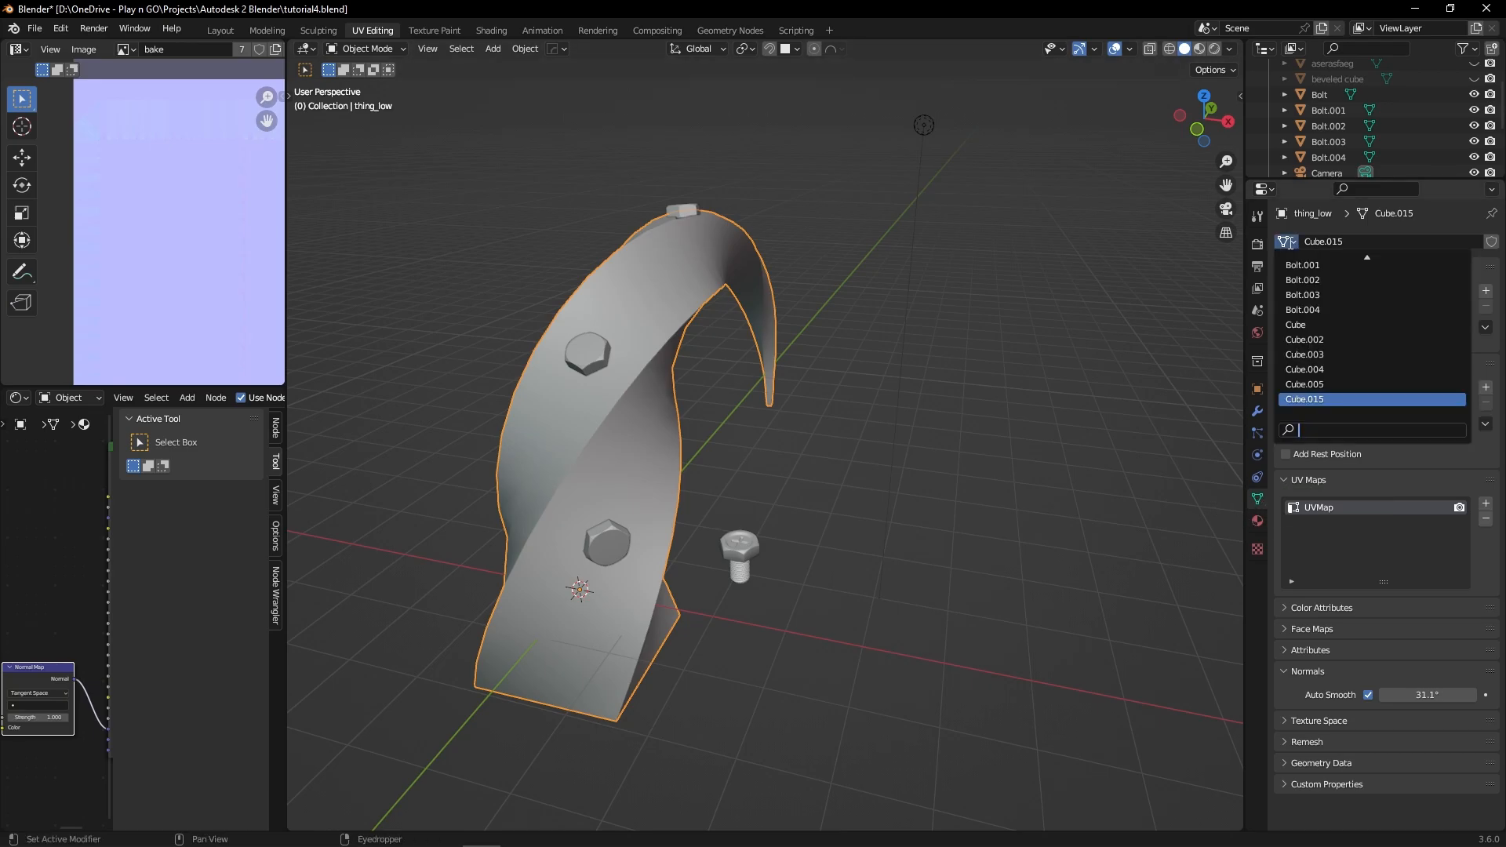
scroll(1311, 352, down, 3)
scroll(1311, 350, up, 8)
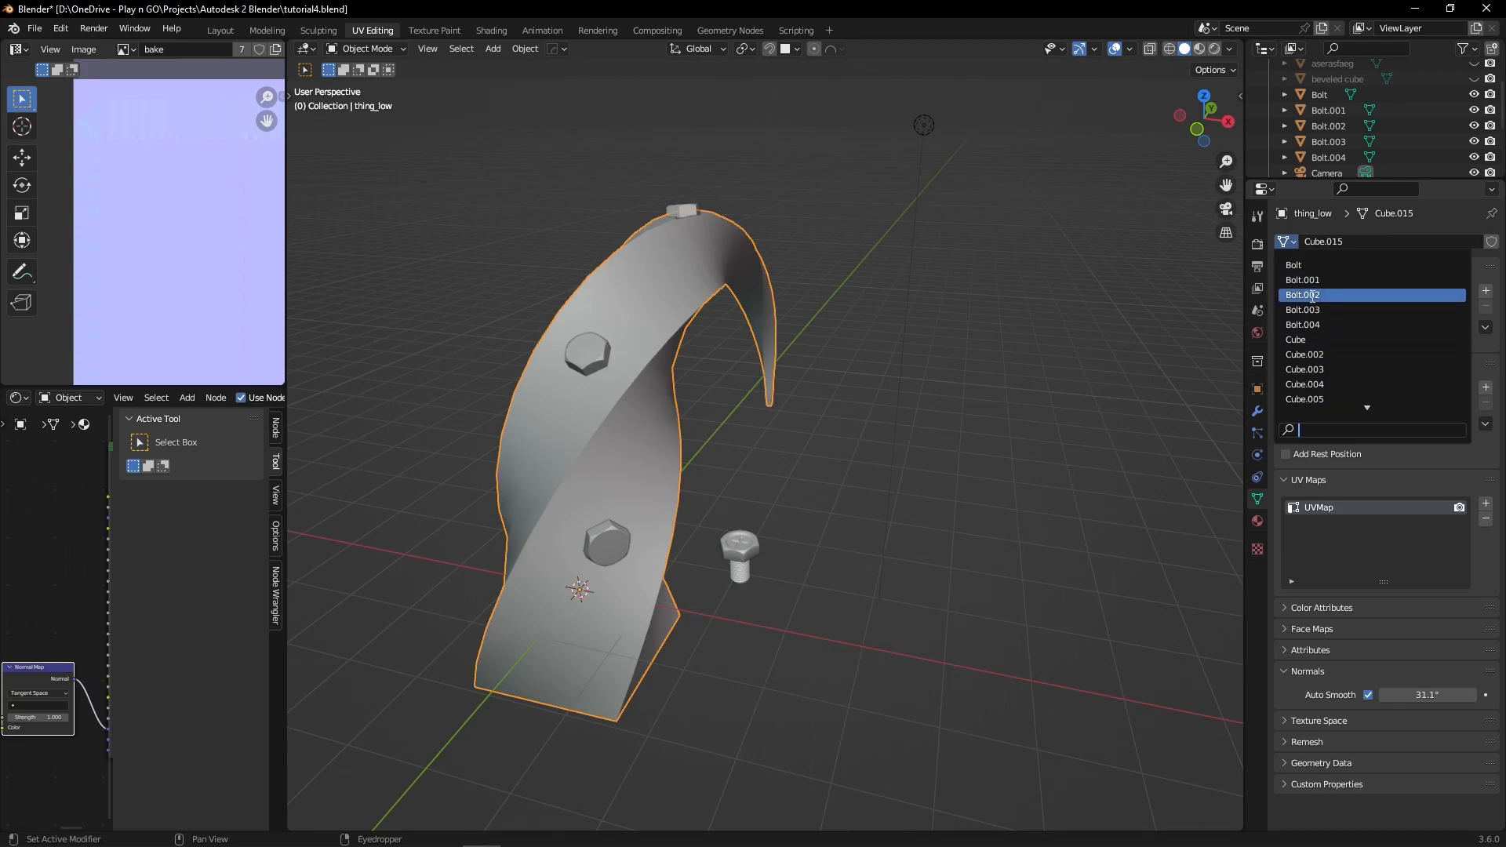
scroll(1313, 306, down, 8)
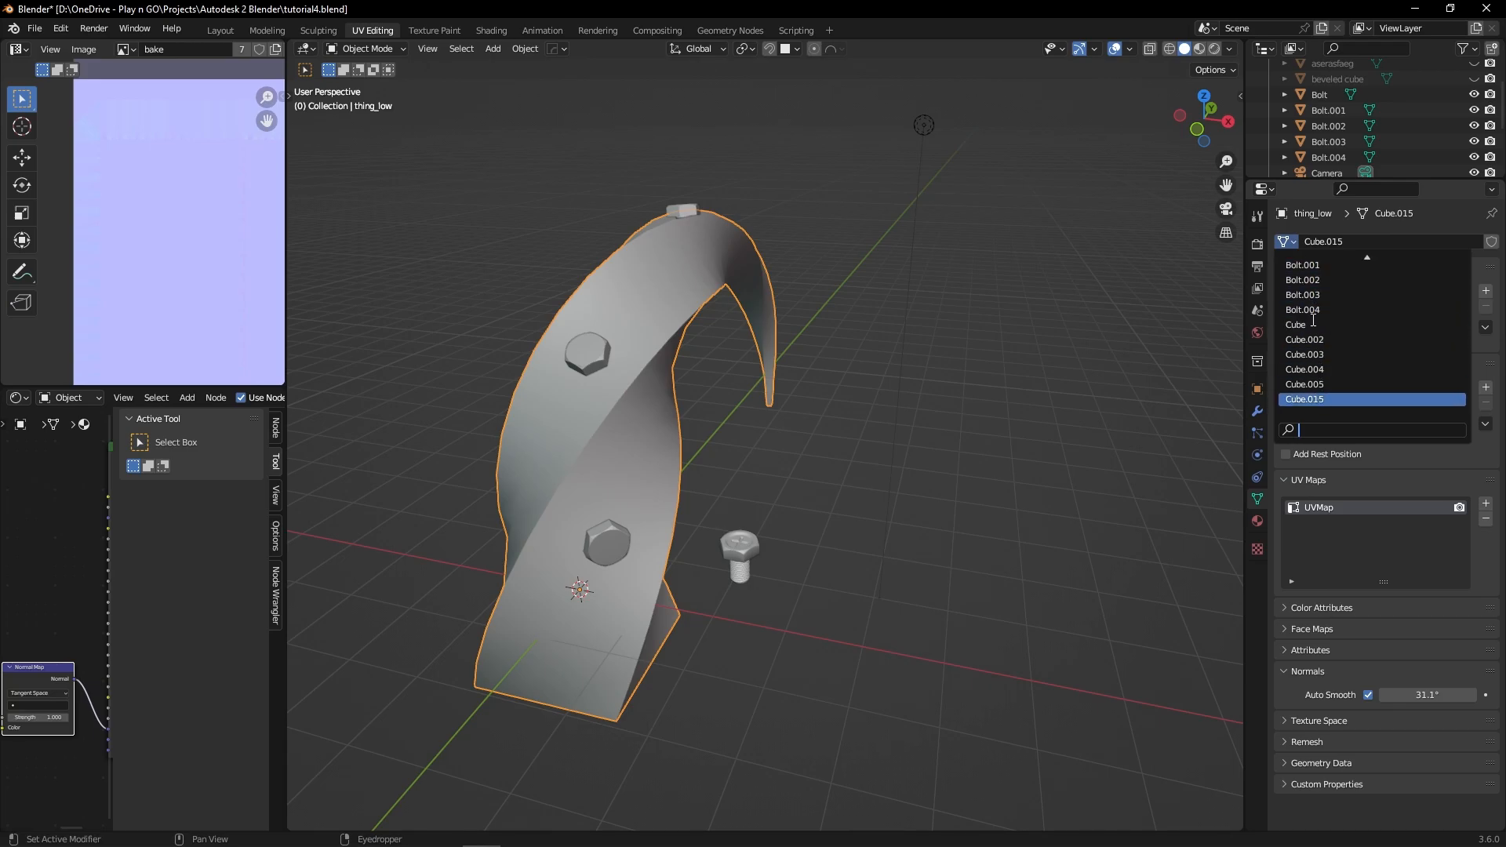
scroll(1314, 328, up, 10)
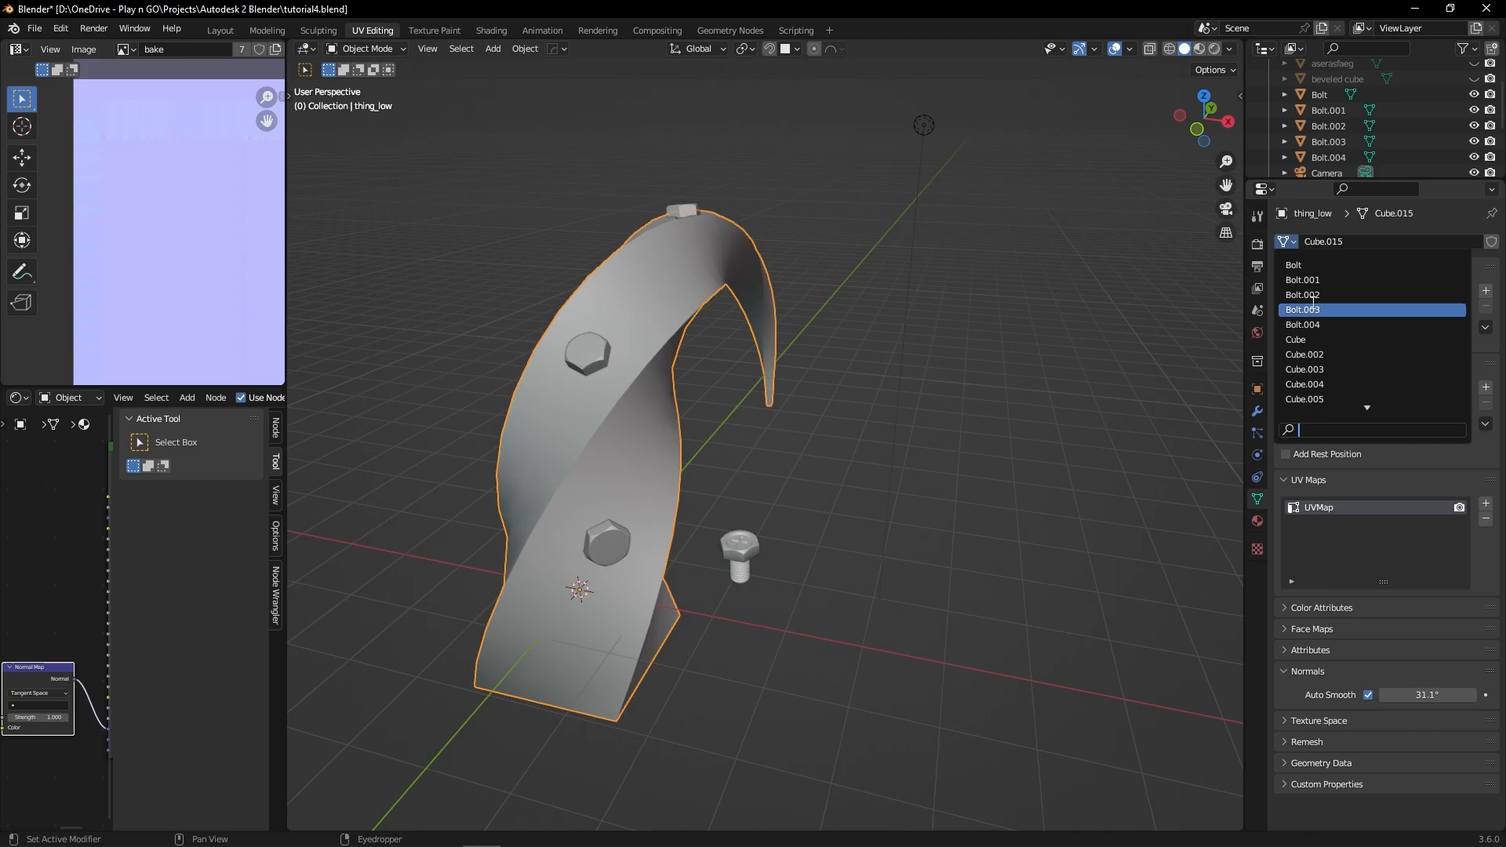
click(1307, 264)
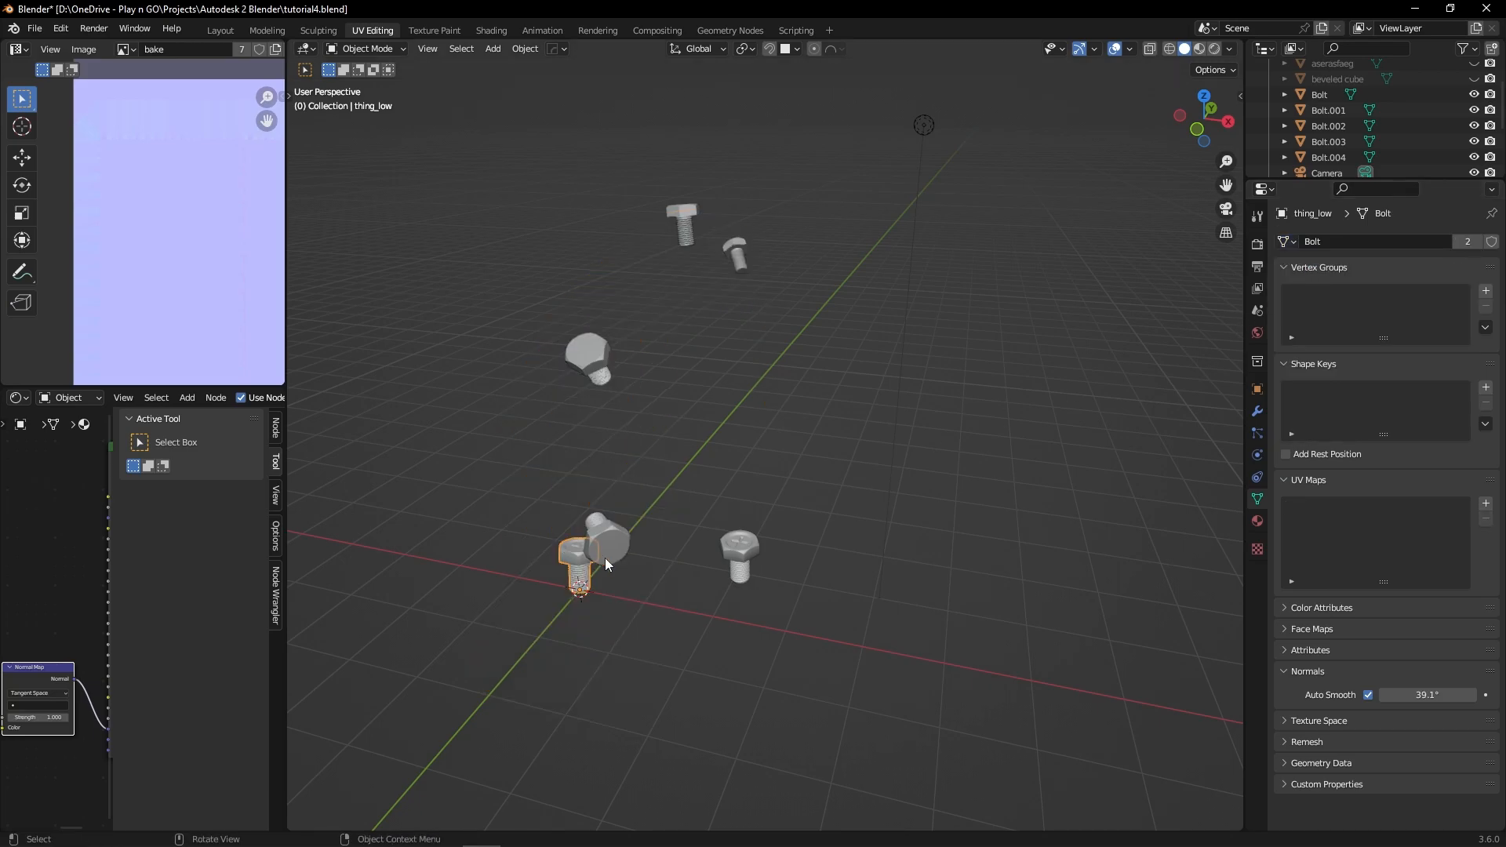
Step: Try moving a vertex on the standalone bolt in Edit Mode, and cancel the move
middle_drag(604, 558, 627, 516)
click(650, 457)
middle_drag(709, 477, 617, 494)
key(ctrl+Tab)
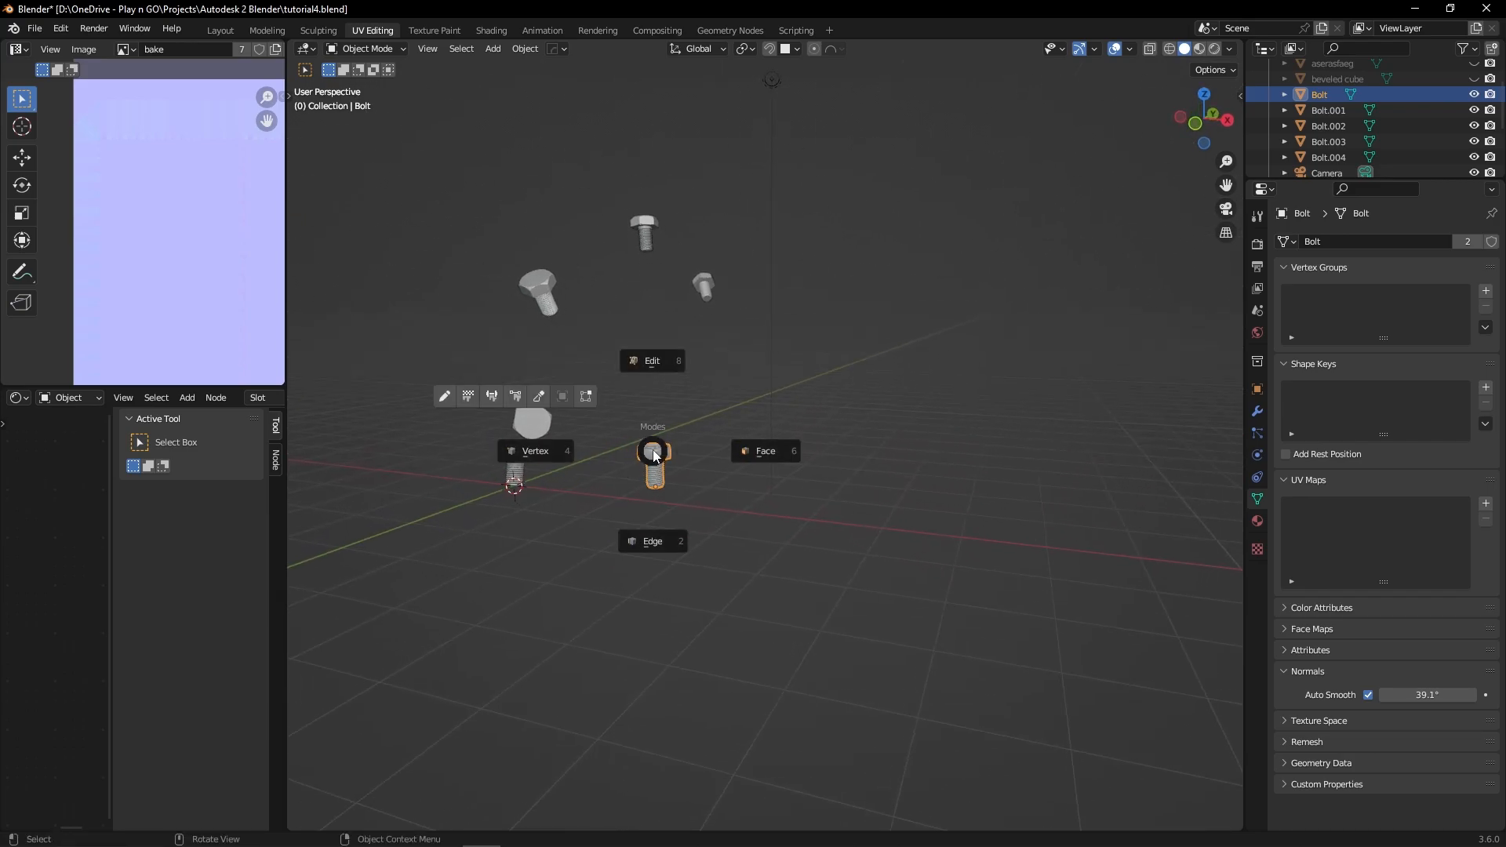
click(651, 397)
click(657, 447)
key(g)
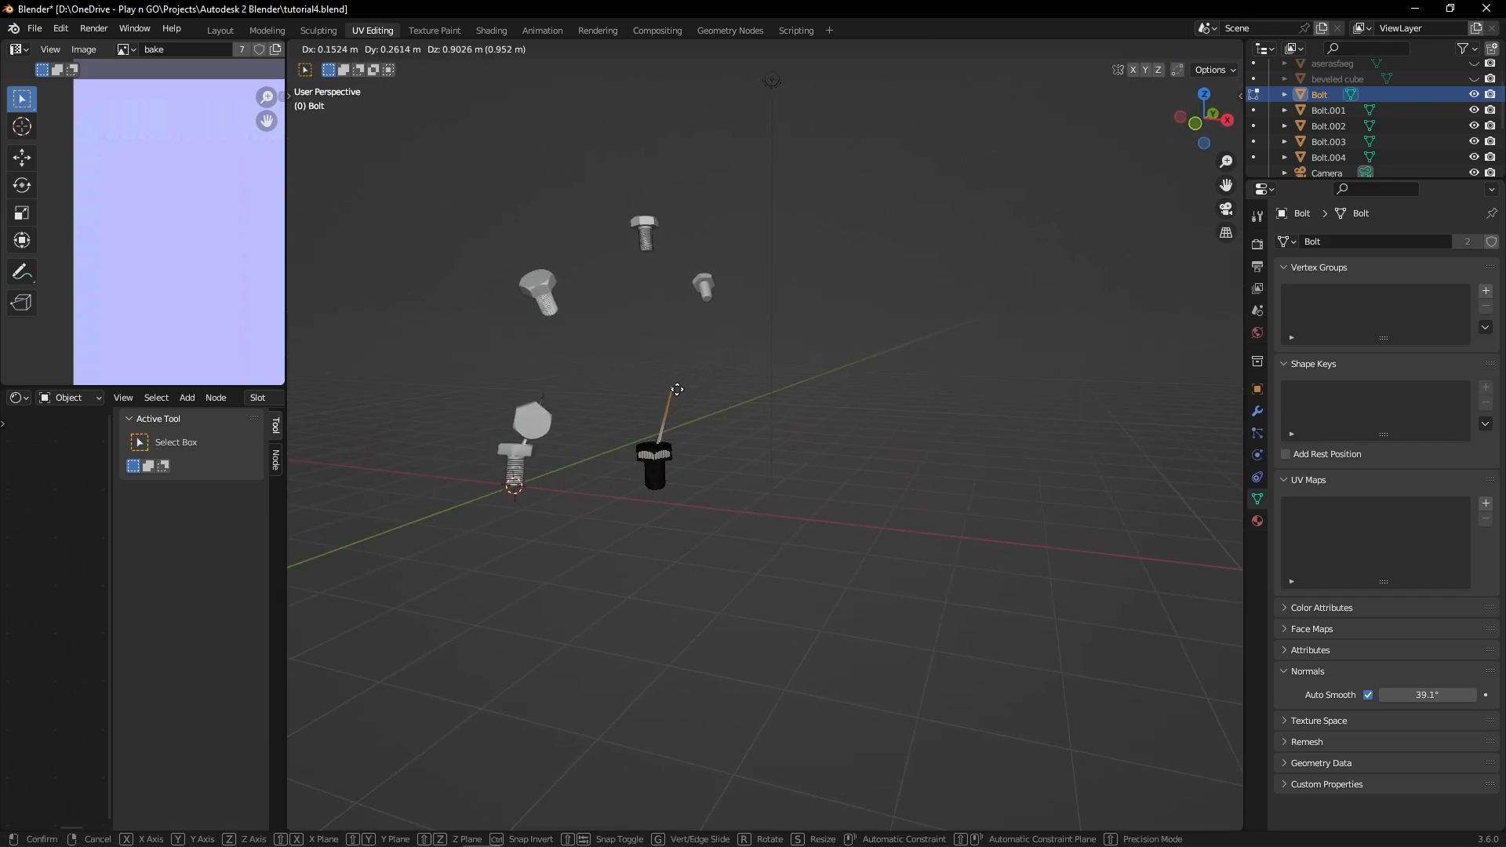
right_click(696, 384)
Step: Undo back through the bolt's Edit Mode session and the arch's mesh data replacement
key(ctrl+z)
key(ctrl+z)
key(ctrl+z)
key(ctrl+z)
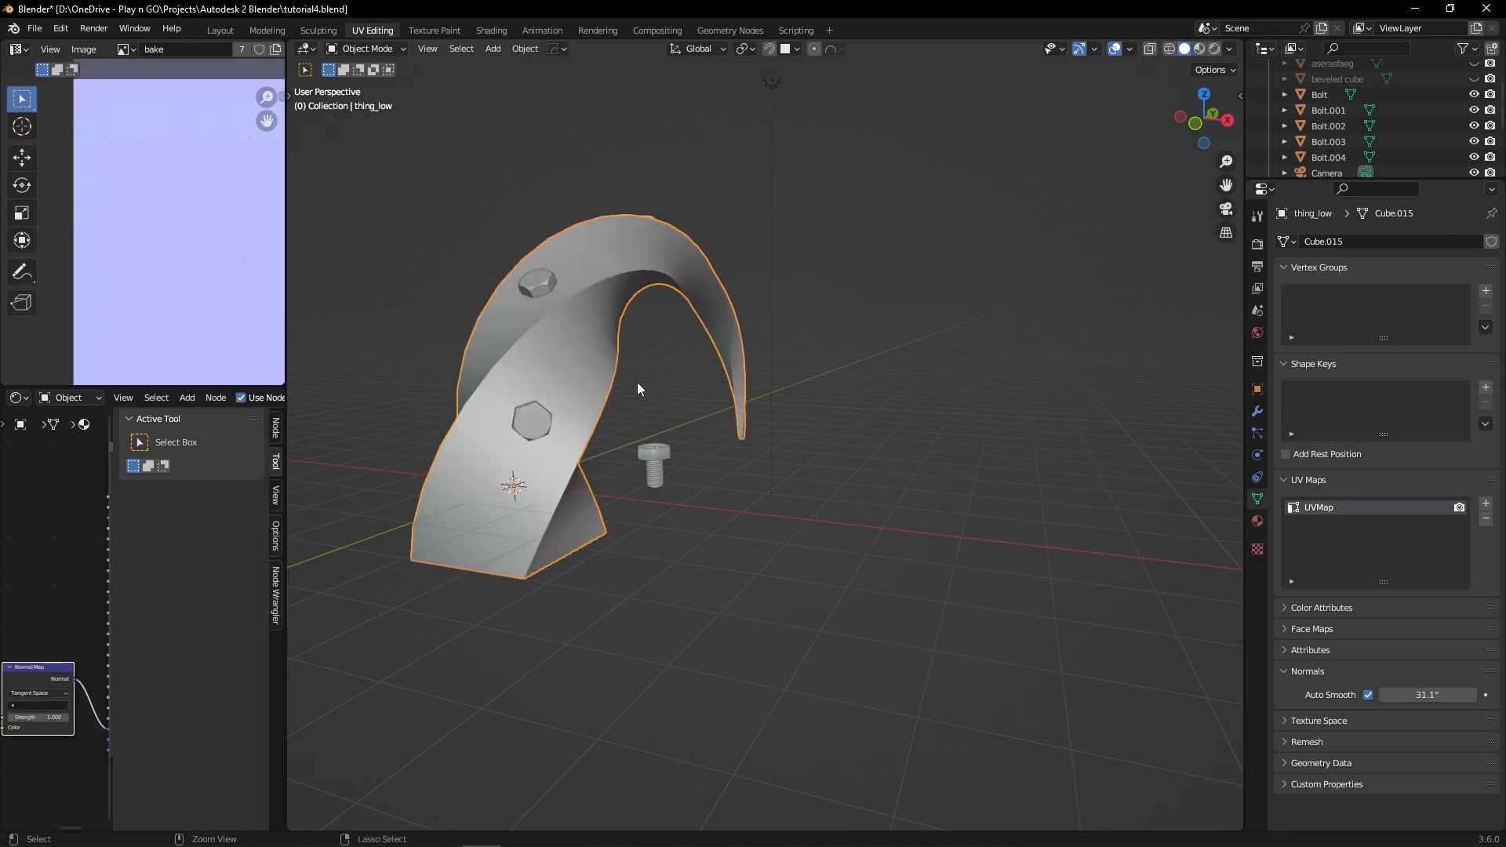
Step: Select the four plain bolts with the standalone bolt as the active object, and try assigning the Bolt mesh data to the selection
middle_drag(637, 383, 697, 419)
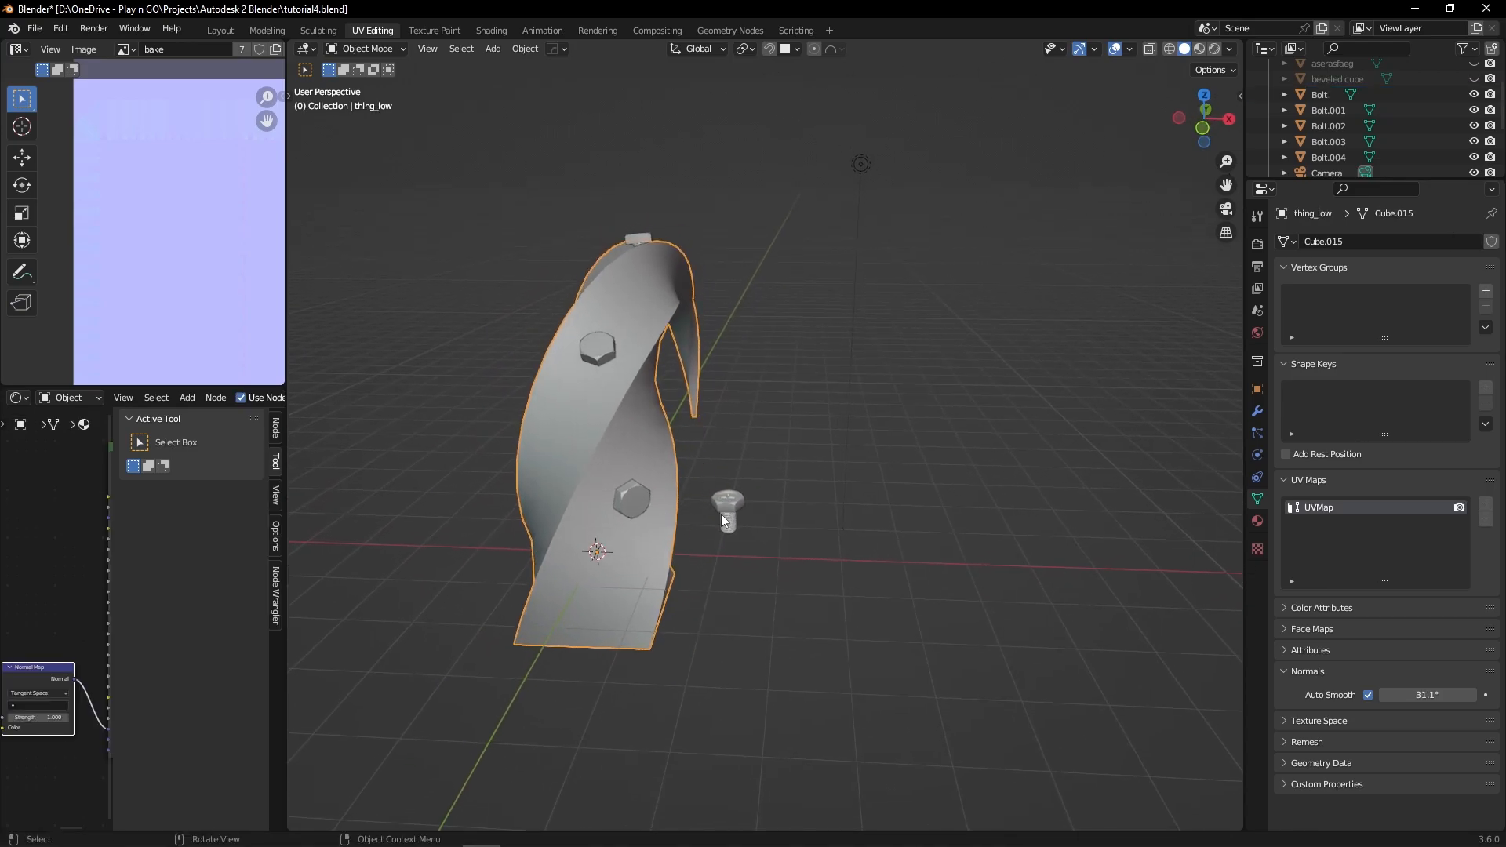
click(632, 500)
shift+click(600, 350)
shift+click(643, 243)
middle_drag(644, 243, 626, 336)
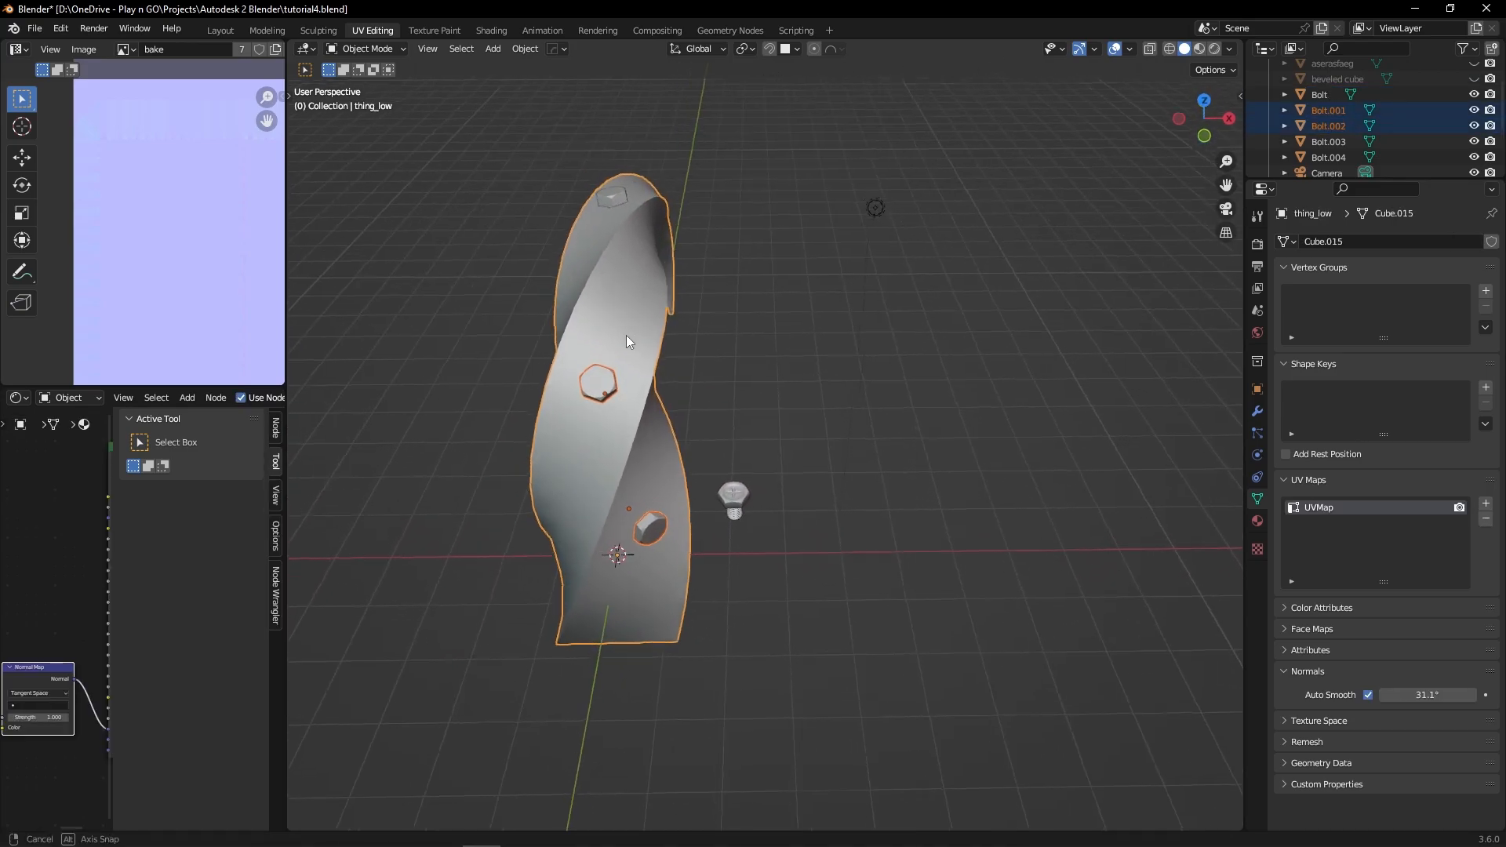
key(ctrl+z)
shift+click(617, 199)
middle_drag(598, 228, 695, 219)
shift+click(362, 282)
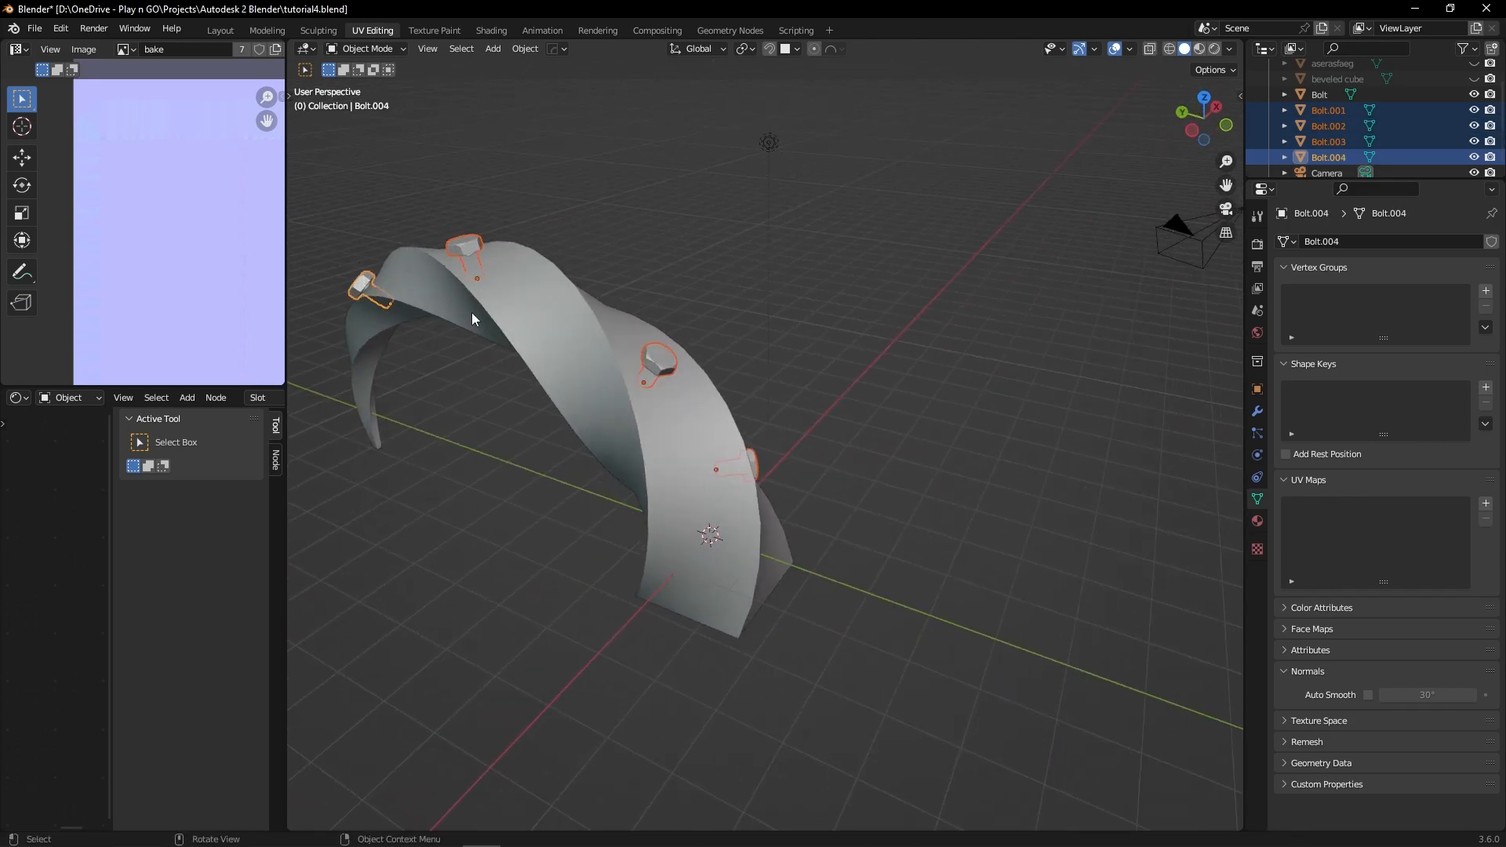
middle_drag(473, 312, 588, 501)
shift+click(576, 564)
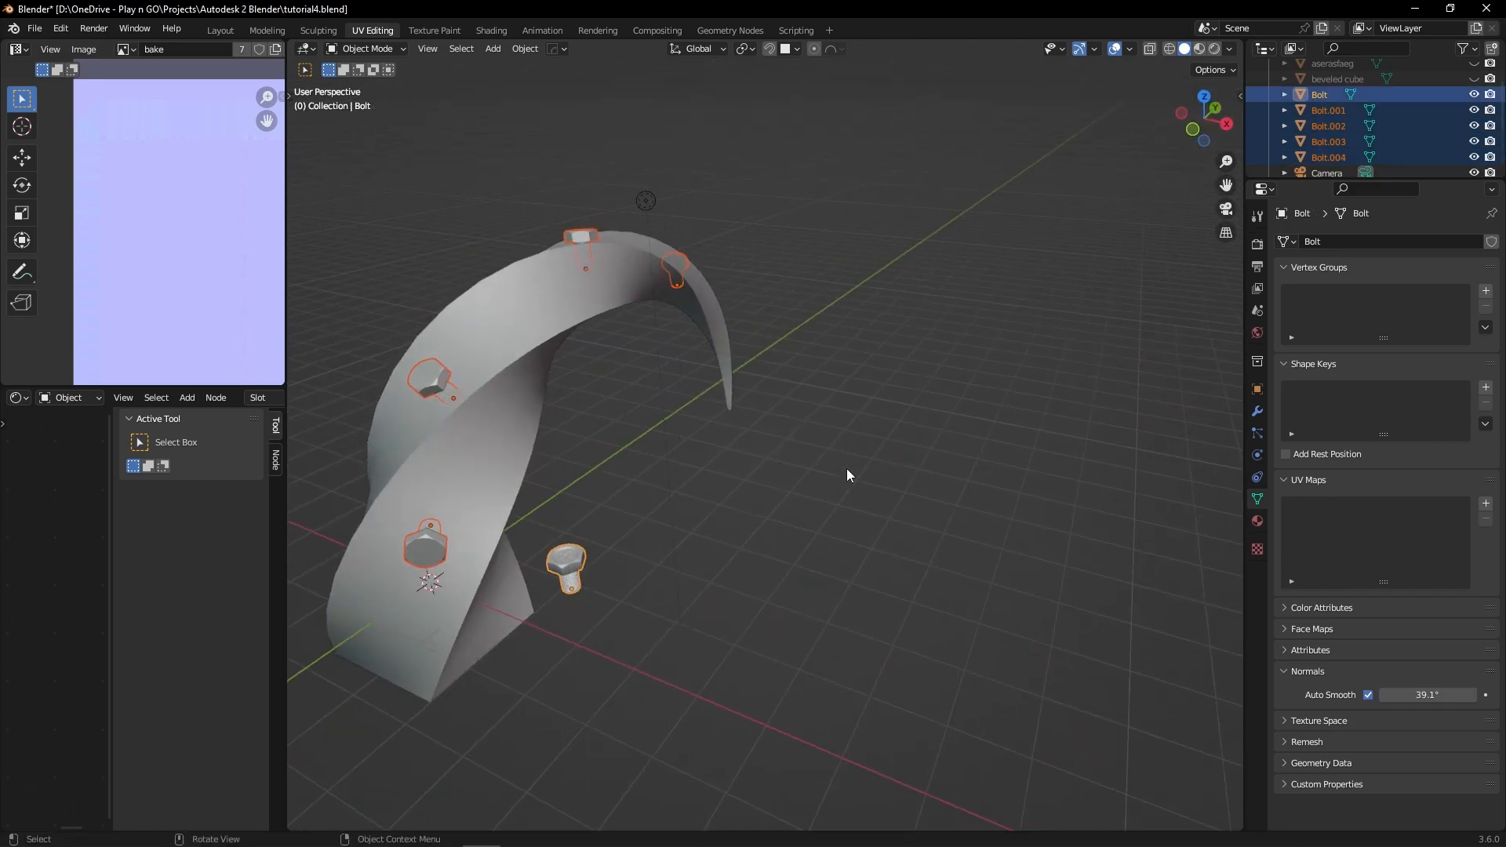
click(1287, 242)
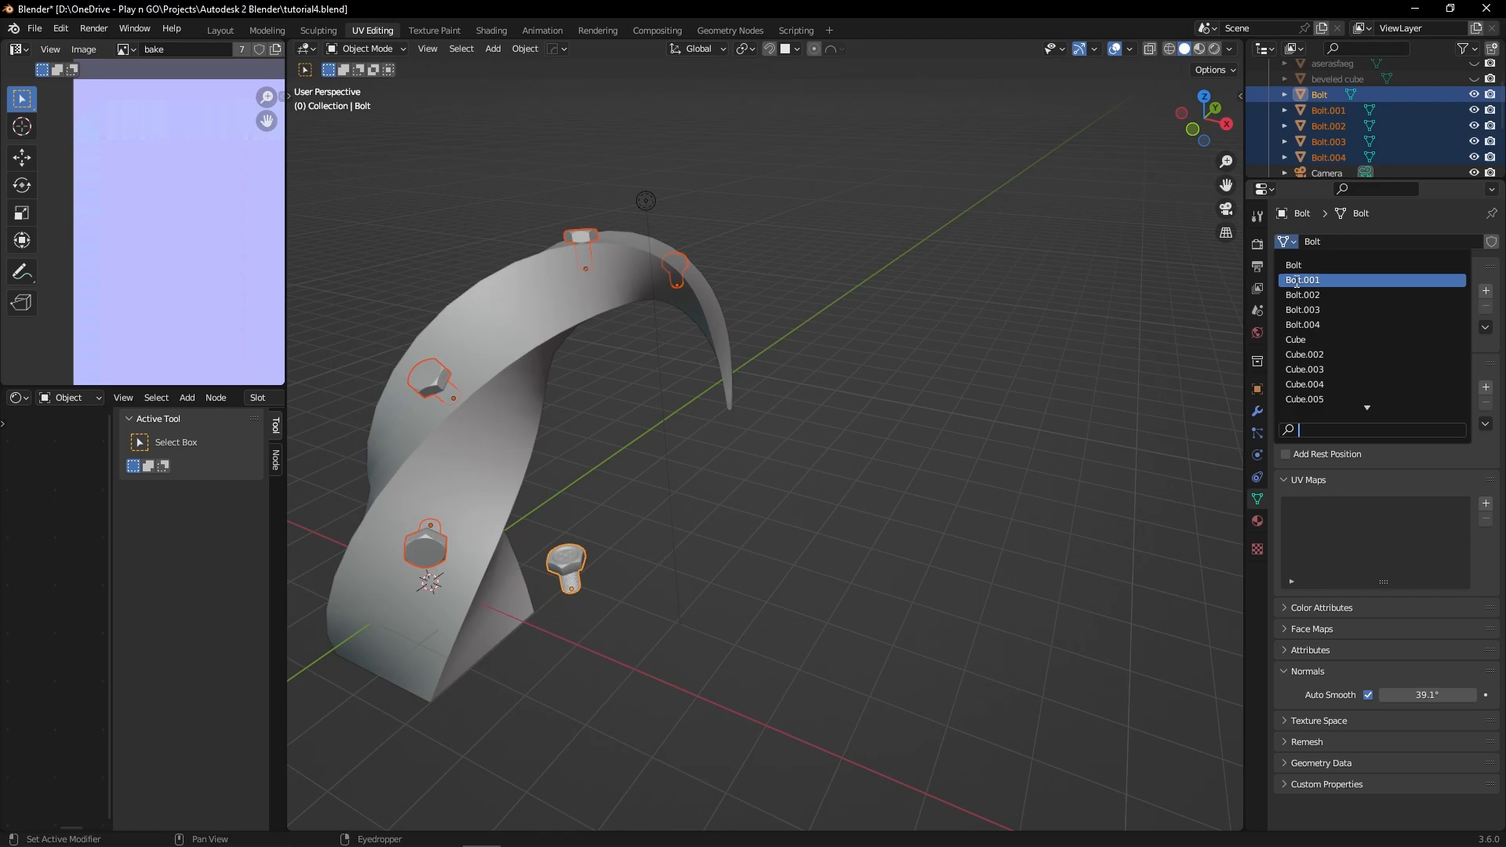
click(1294, 266)
middle_drag(1075, 289, 699, 541)
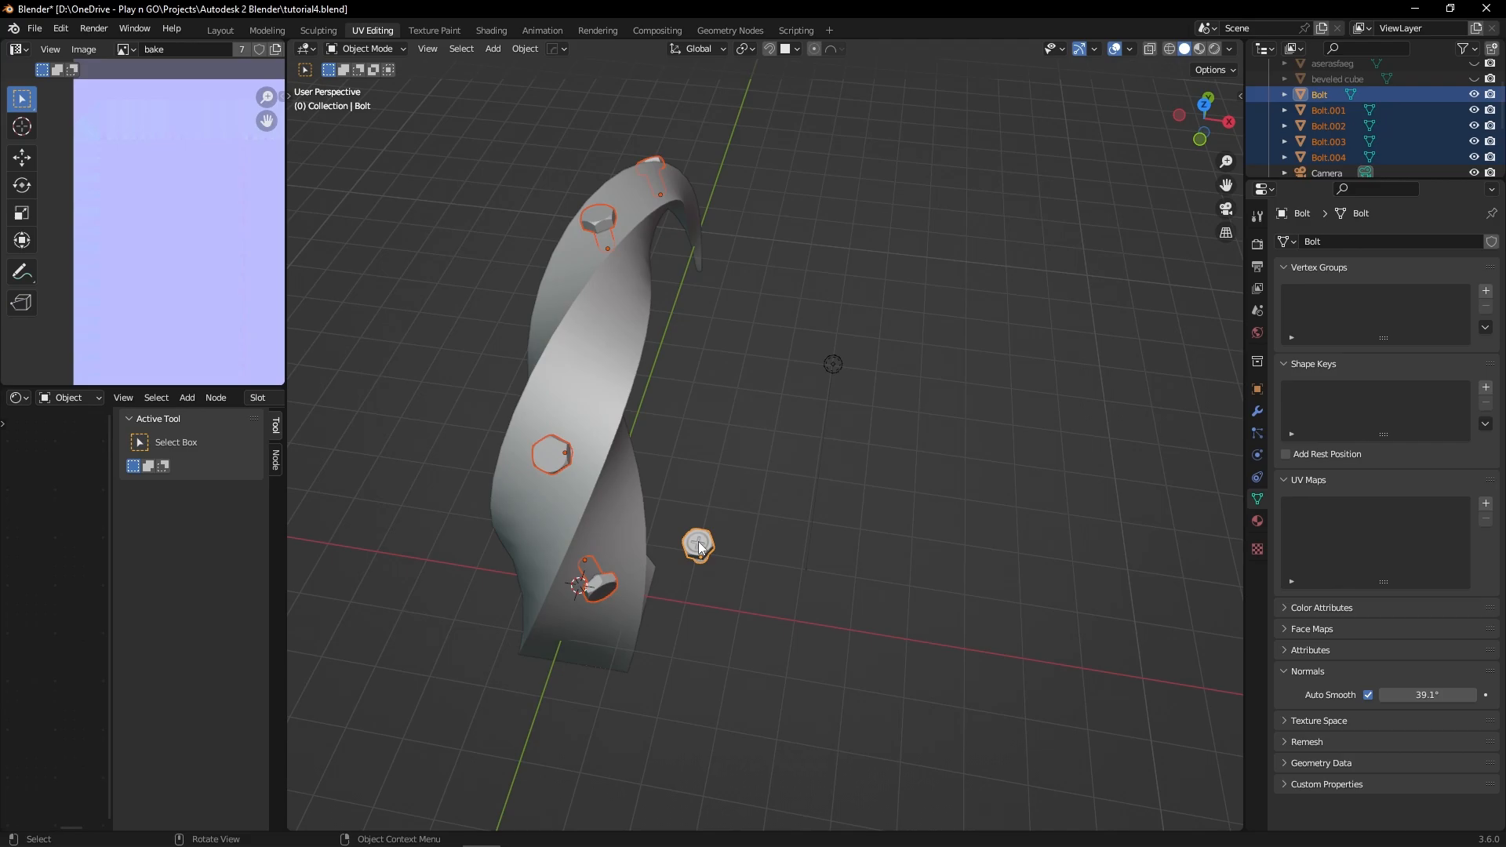
Step: Link the standalone bolt's object data to the selected bolts, and undo the linking
key(ctrl+l)
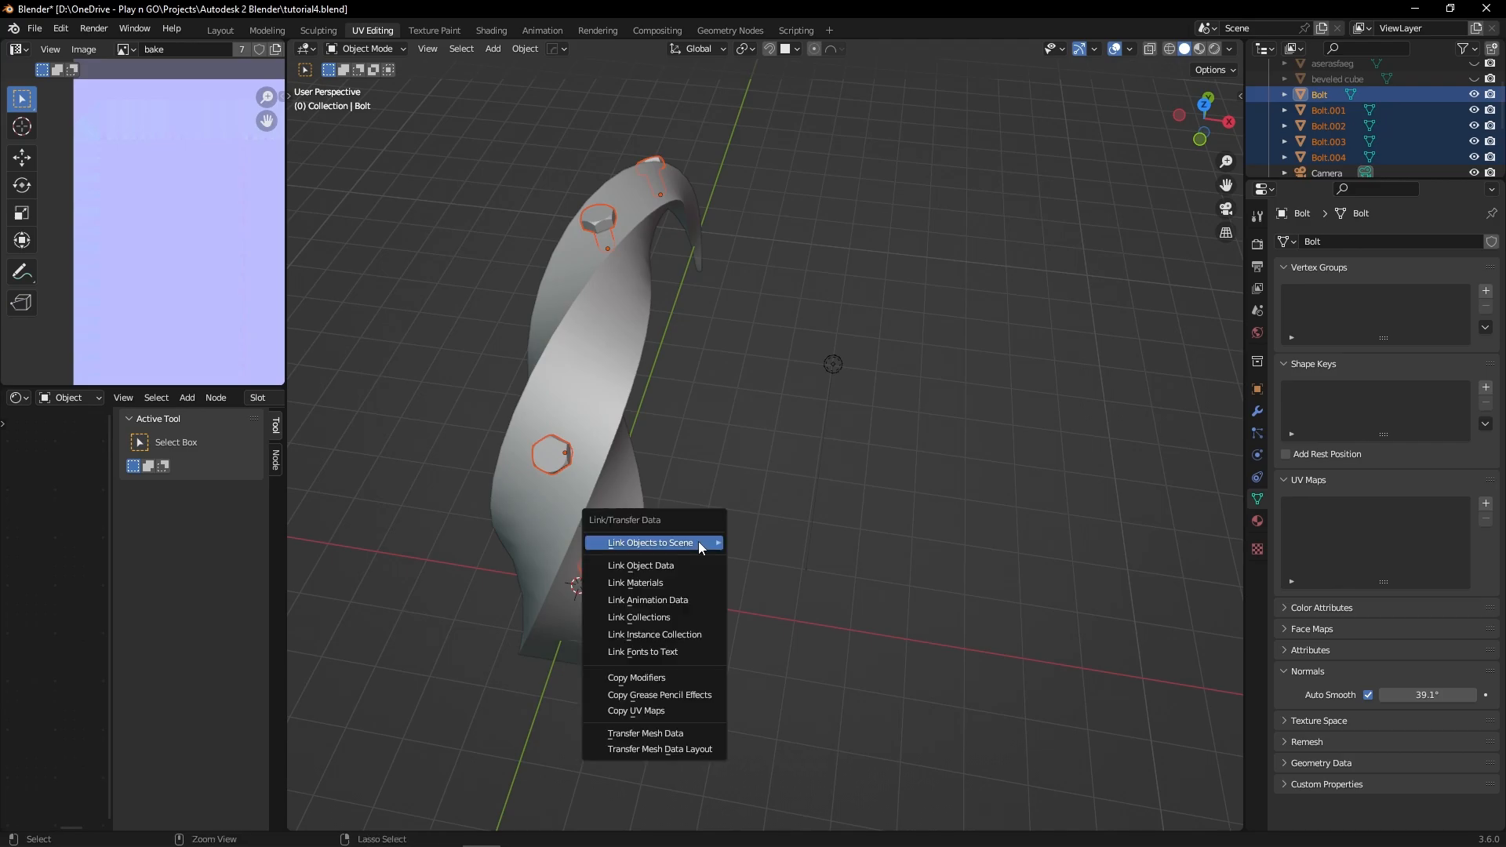
click(642, 566)
middle_drag(685, 578, 737, 522)
key(ctrl+z)
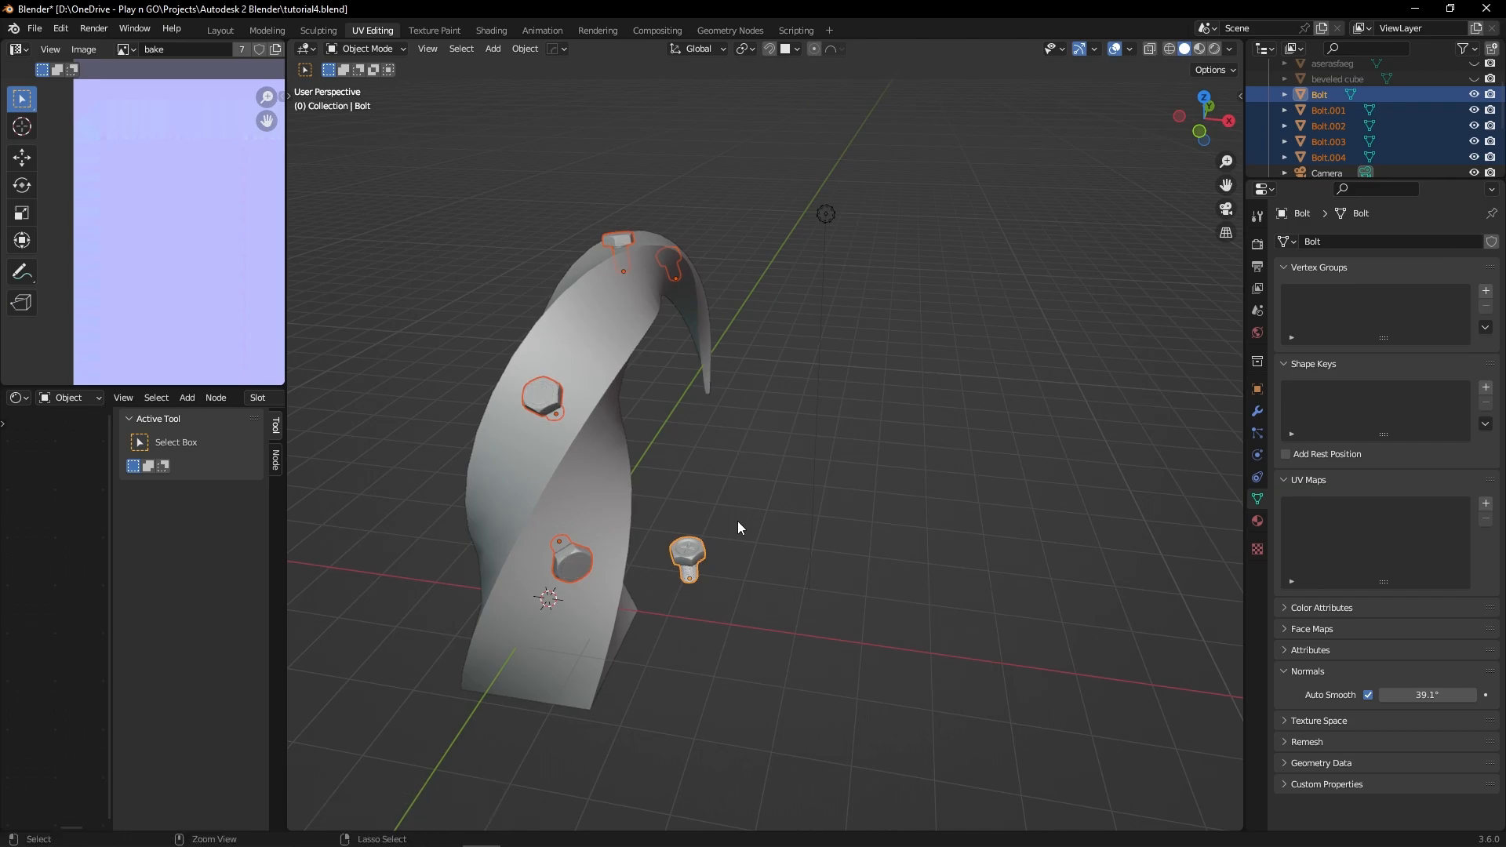
Step: Select the objects linked to the standalone bolt by Object Data, and look up the Link Object Data command
key(shift+l)
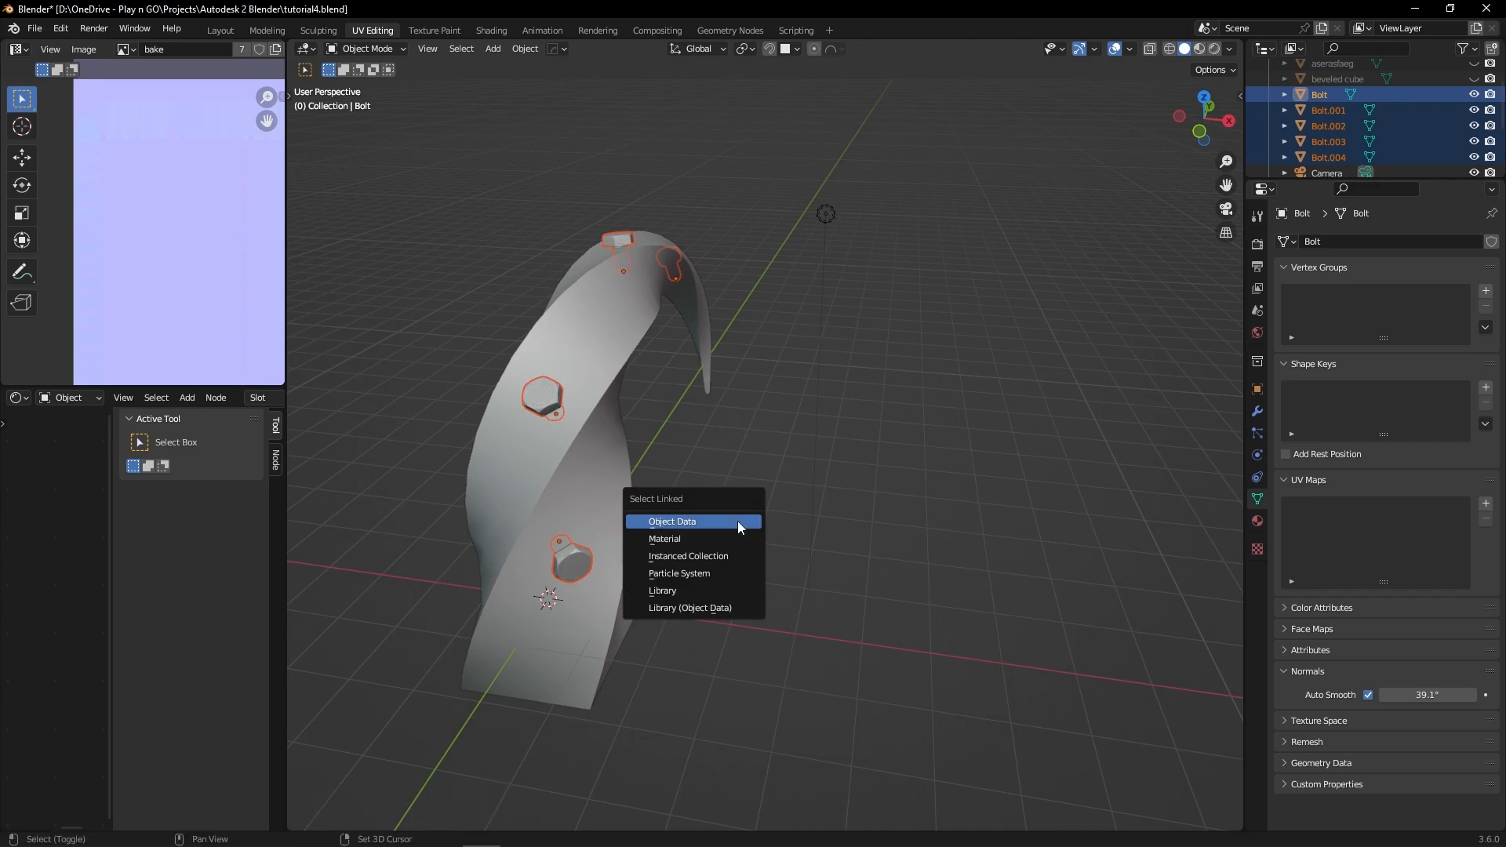
click(679, 521)
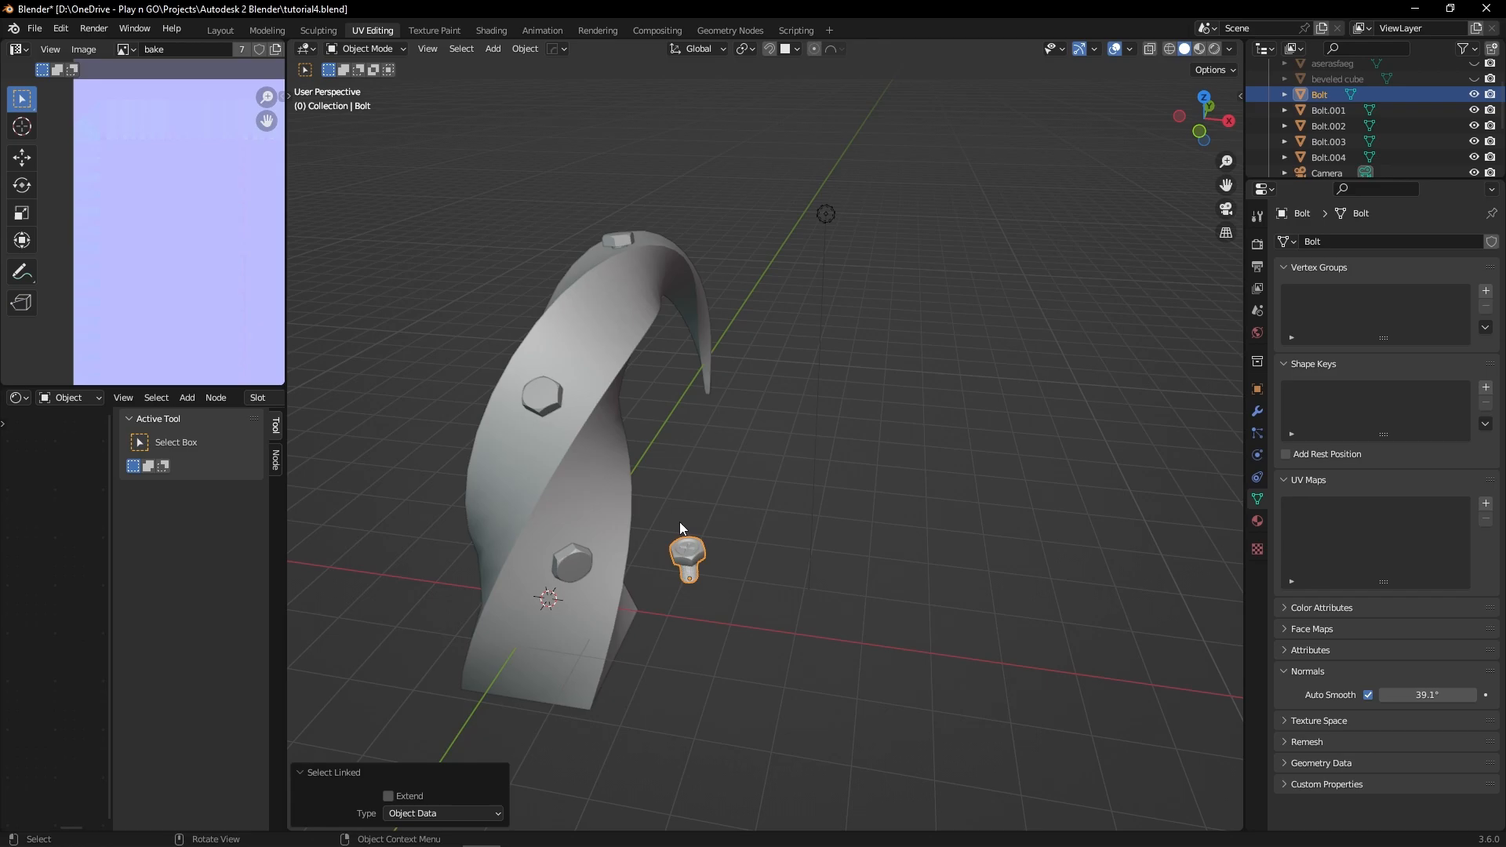
key(ctrl+l)
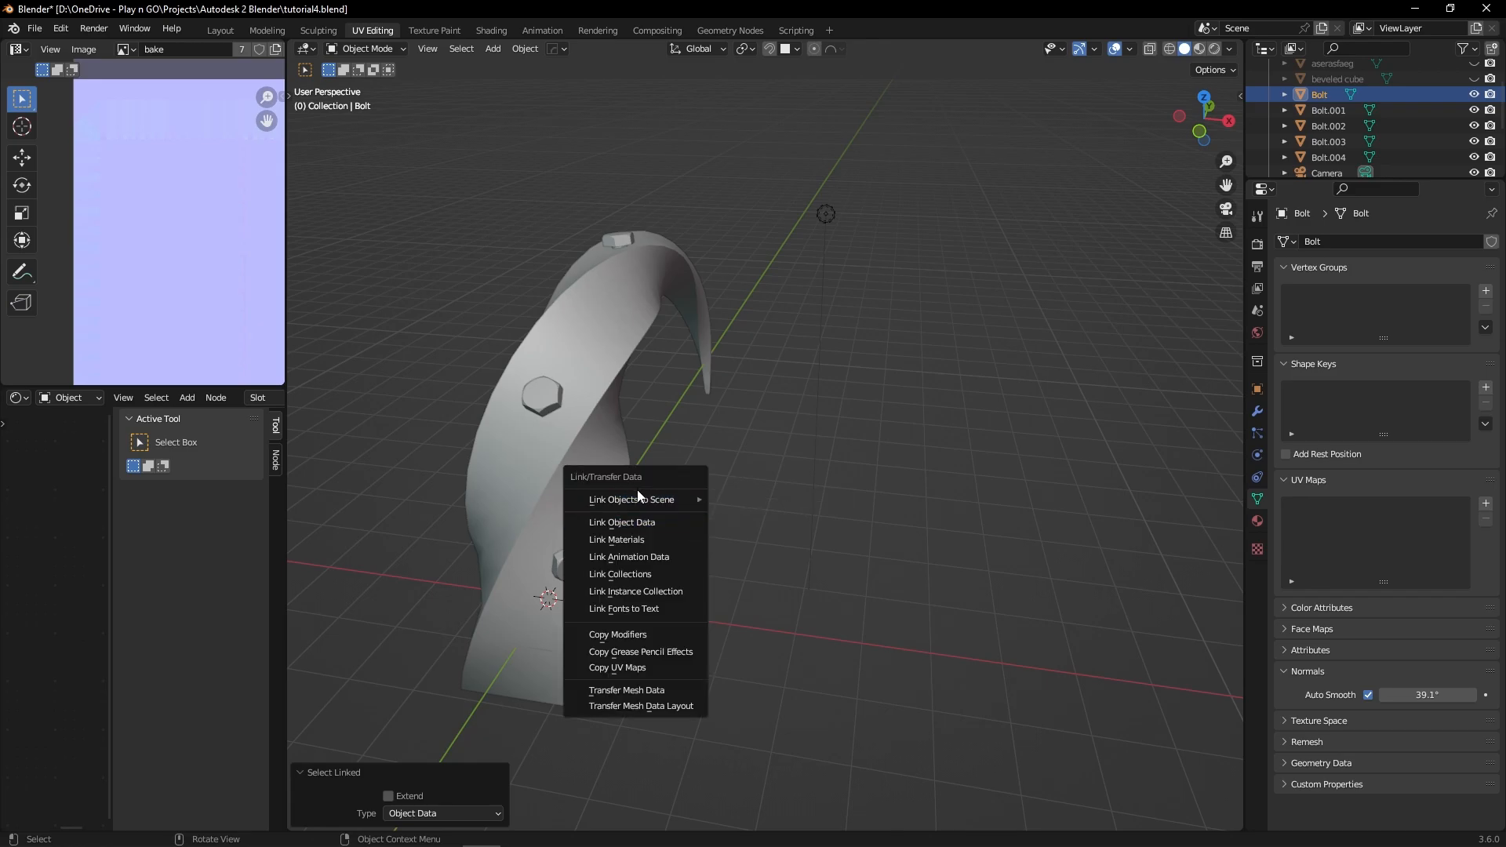
click(651, 515)
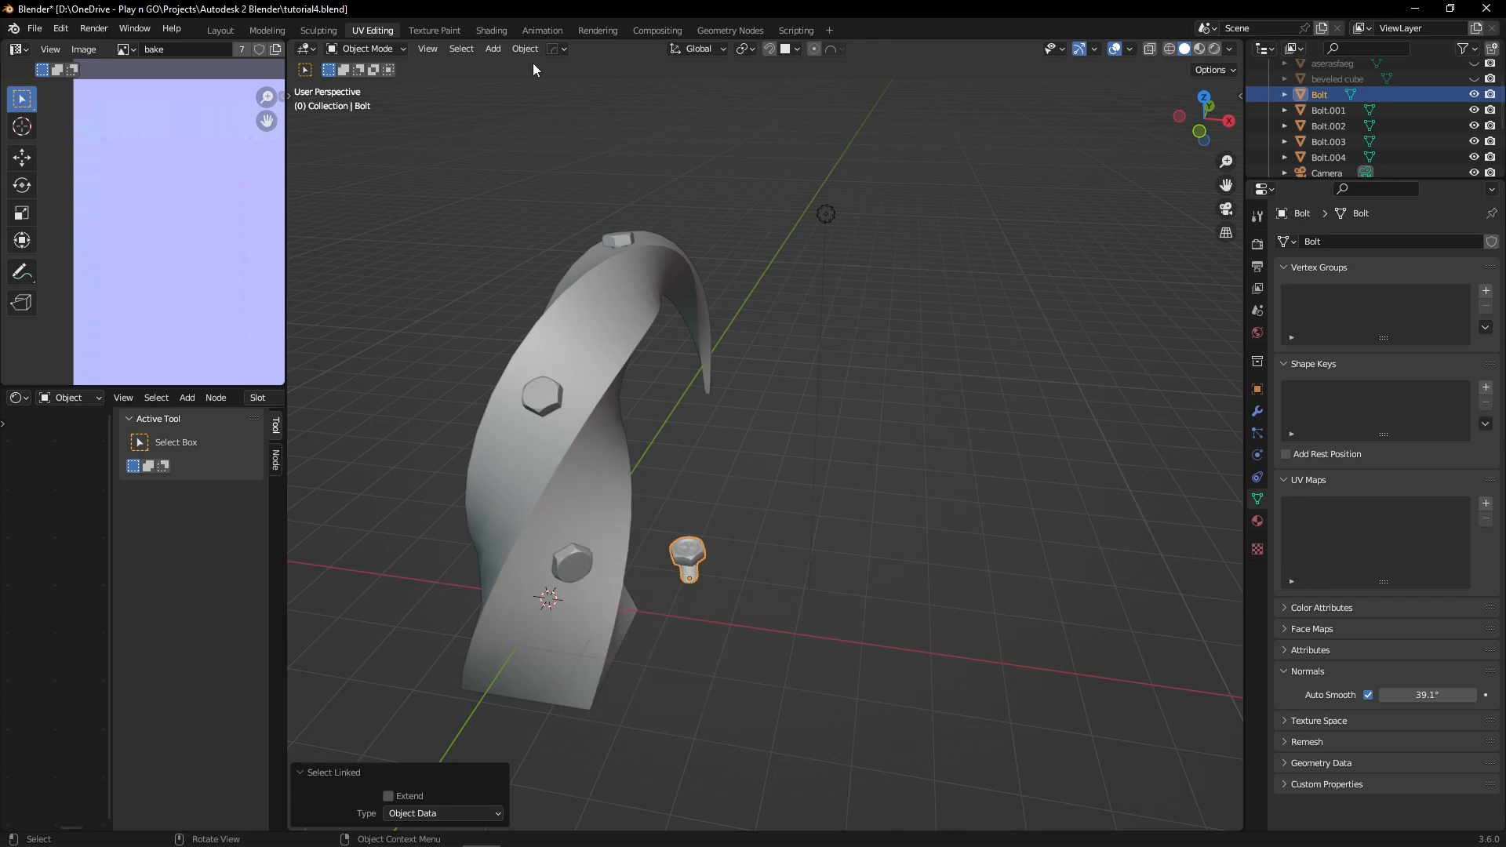
click(525, 48)
mouse_move(581, 373)
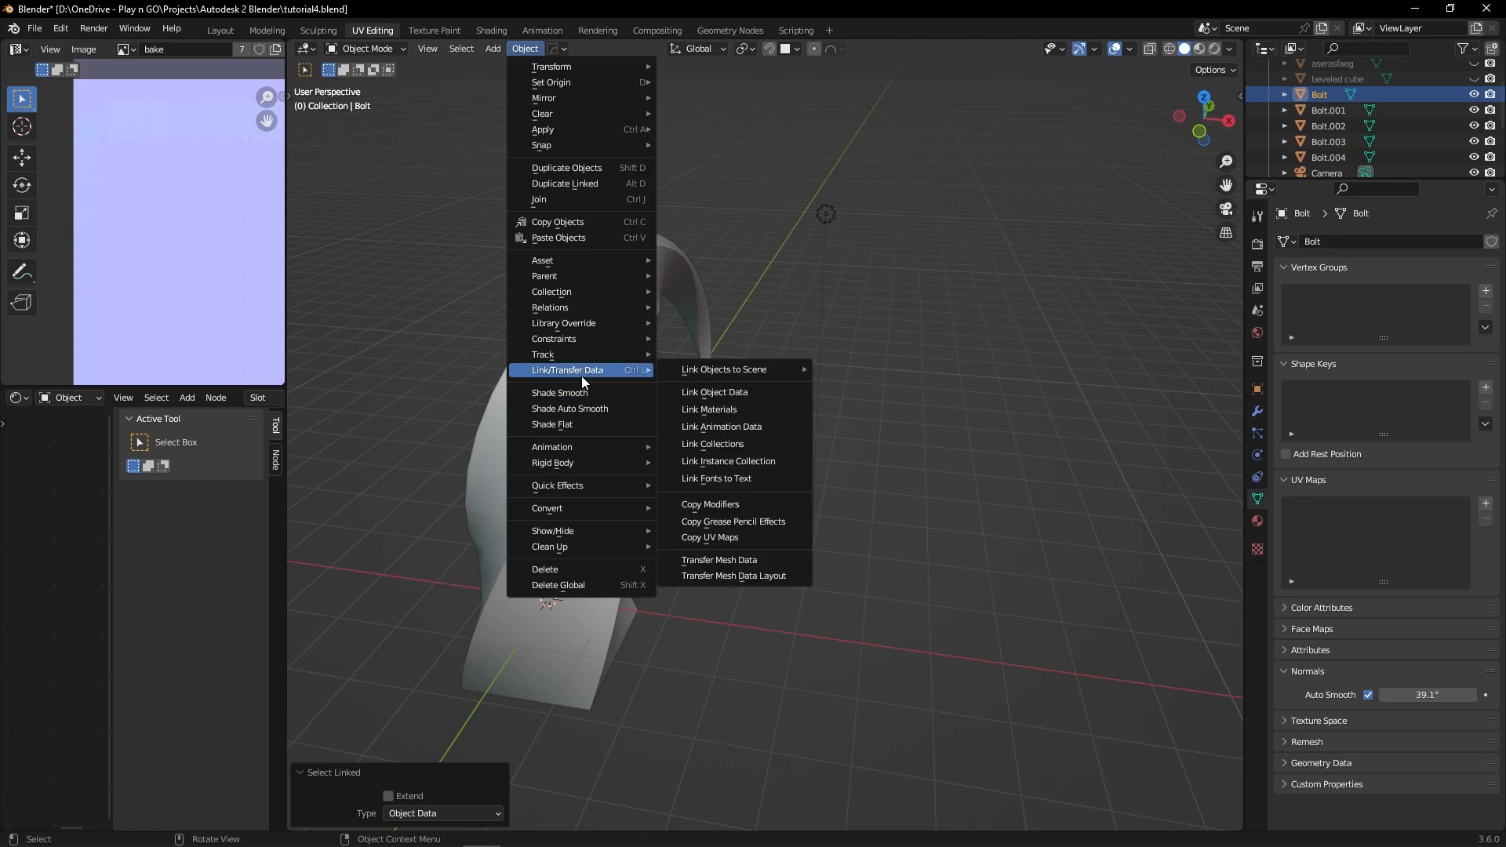
mouse_move(721, 373)
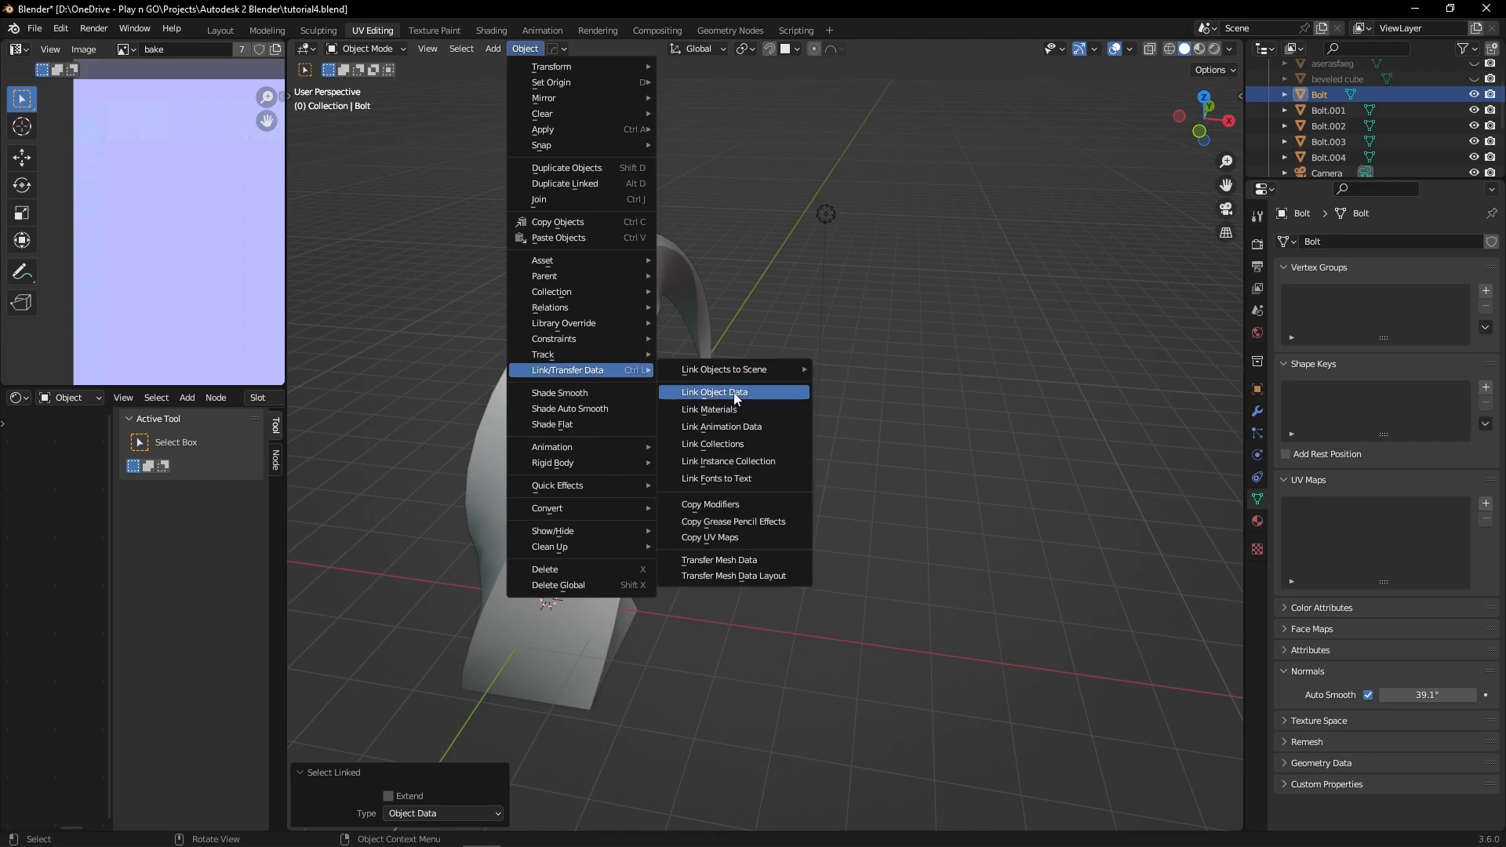